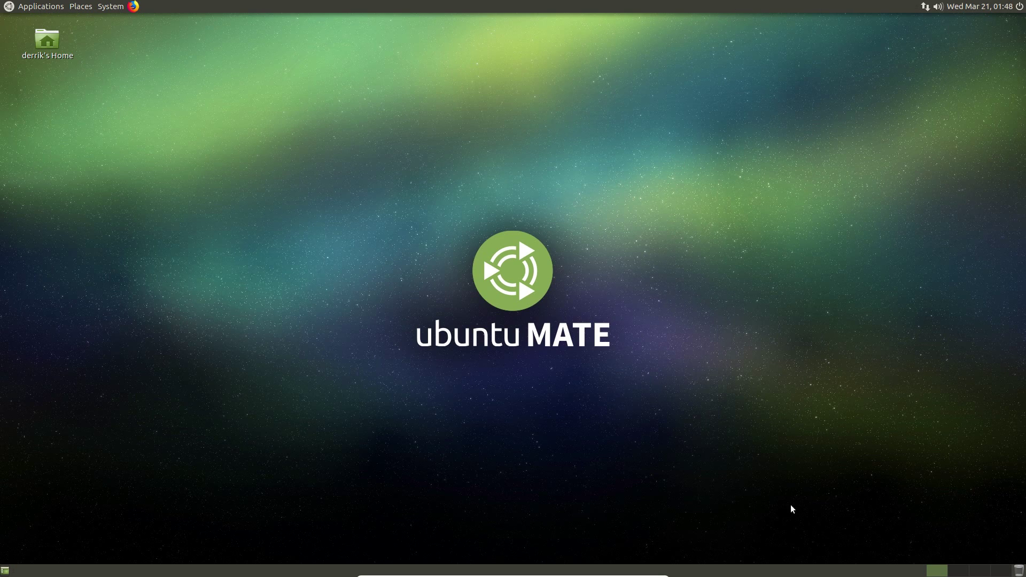
# Delete the bottom panel through its context menu and confirm the deletion.
pyautogui.rightClick(163, 575)
pyautogui.click(232, 335)
pyautogui.rightClick(143, 572)
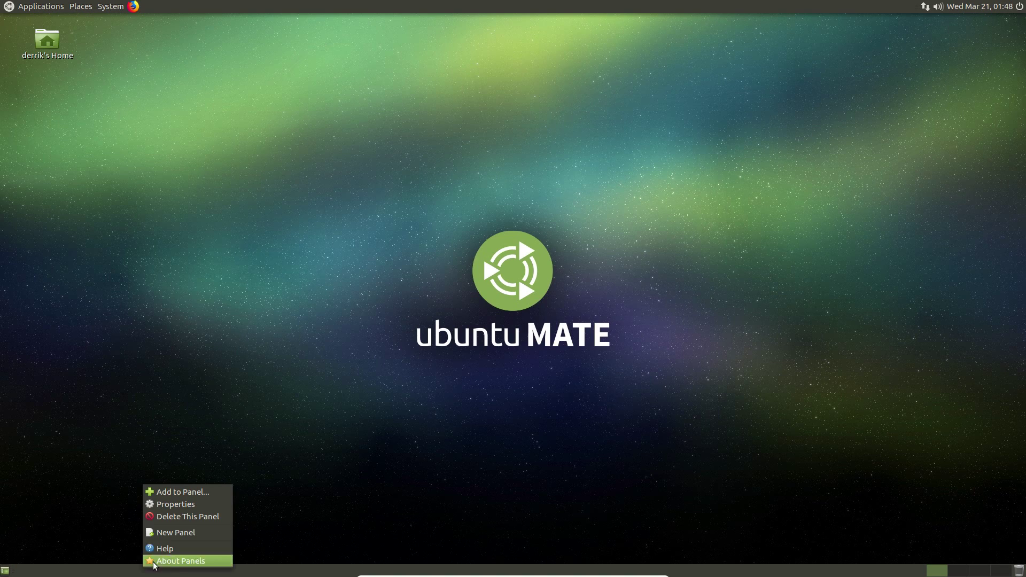
pyautogui.click(180, 517)
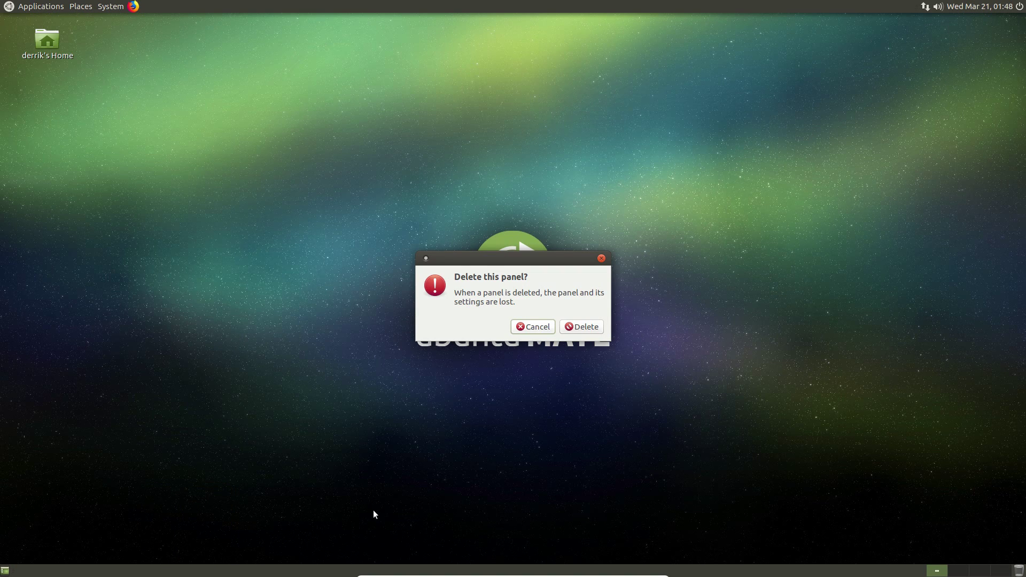
pyautogui.click(577, 328)
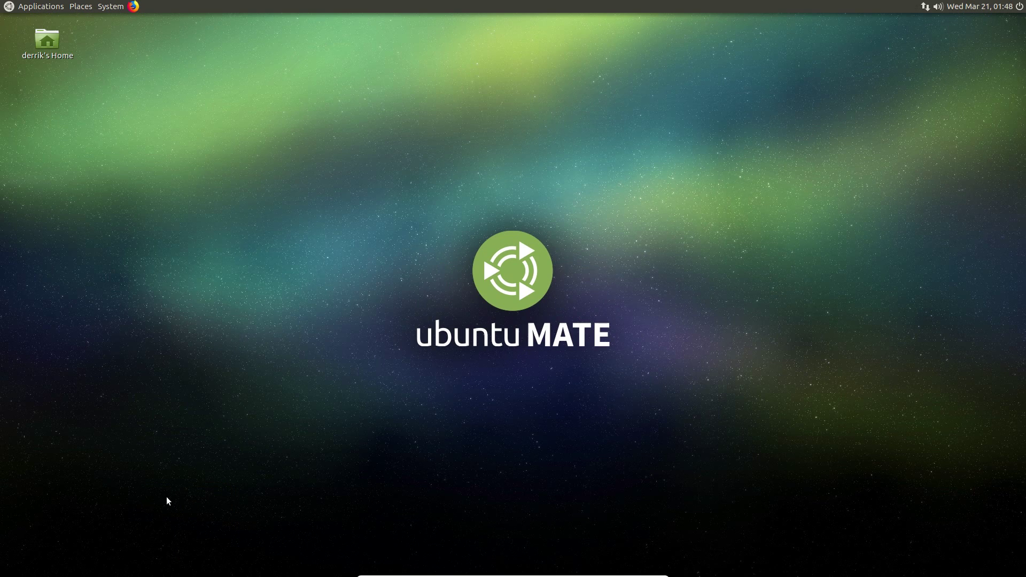
# Open Add to Panel on the top panel, search 'wind' and select Window List.
pyautogui.rightClick(318, 4)
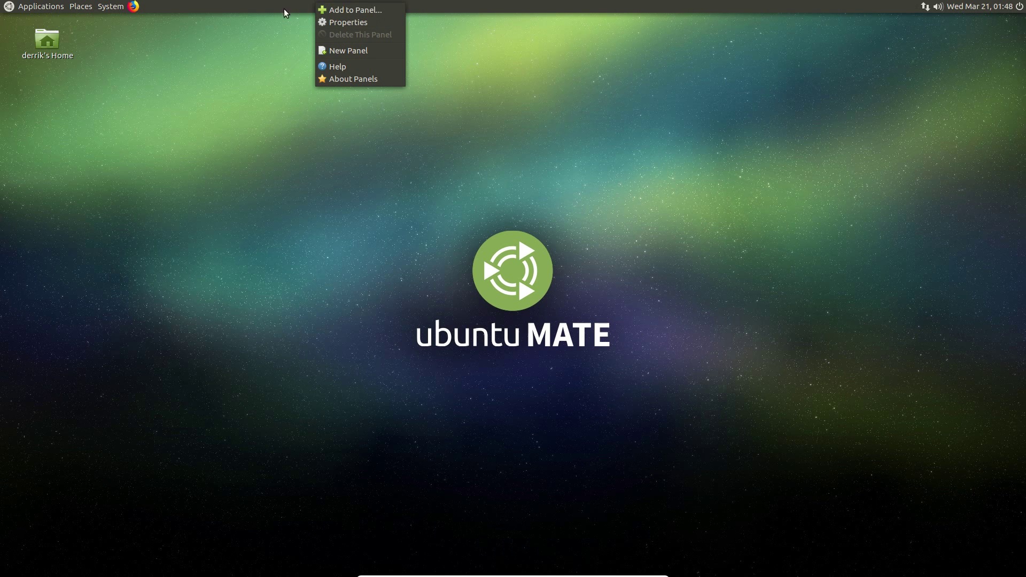
pyautogui.click(350, 10)
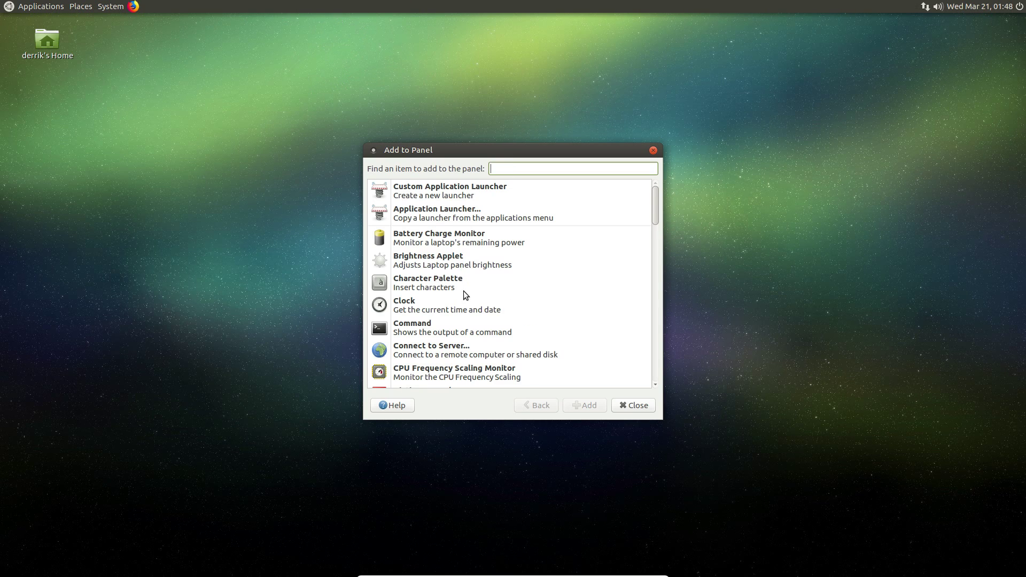
pyautogui.scroll(-10, 464, 293)
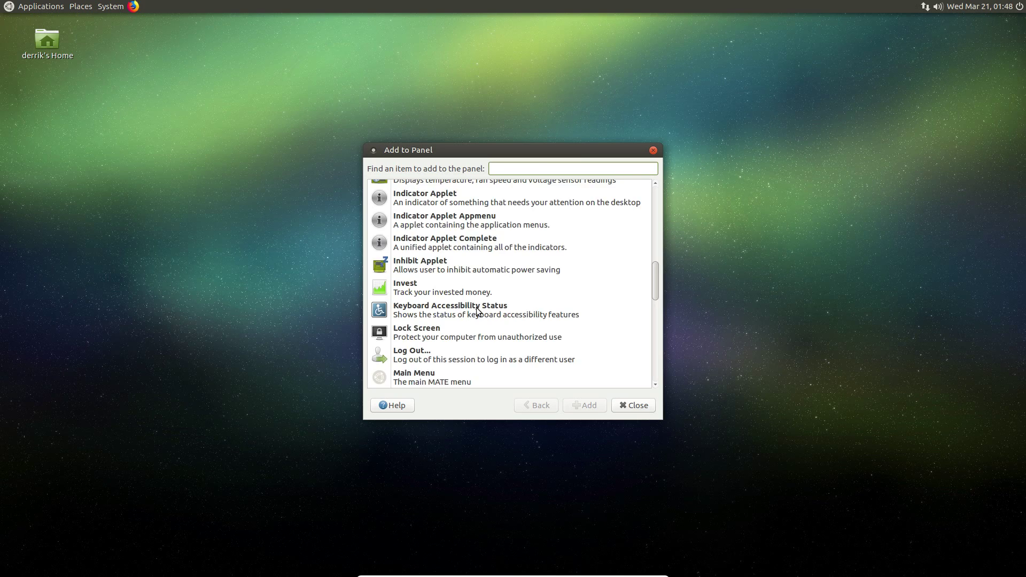
pyautogui.scroll(-10, 477, 310)
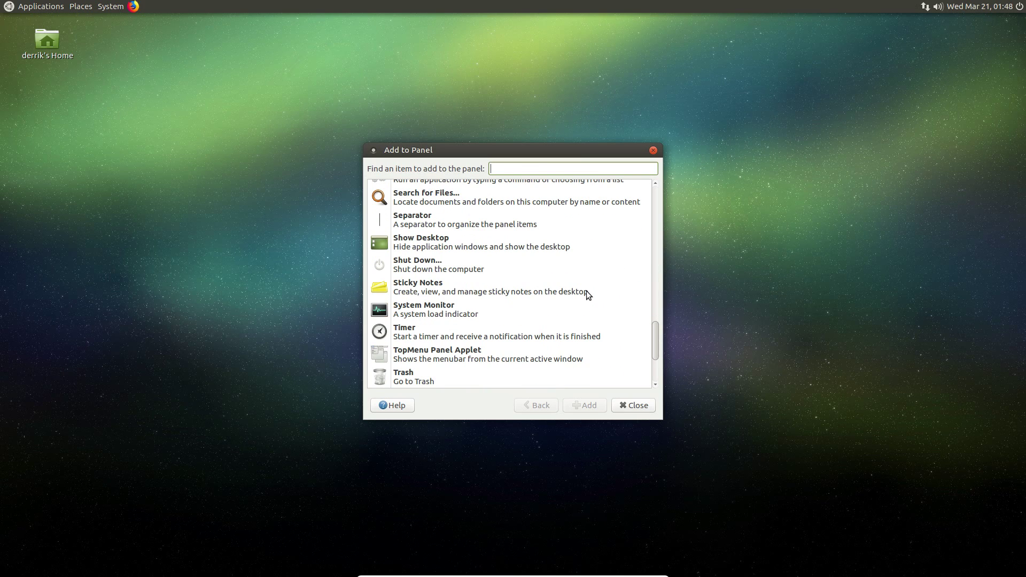
pyautogui.scroll(10, 535, 252)
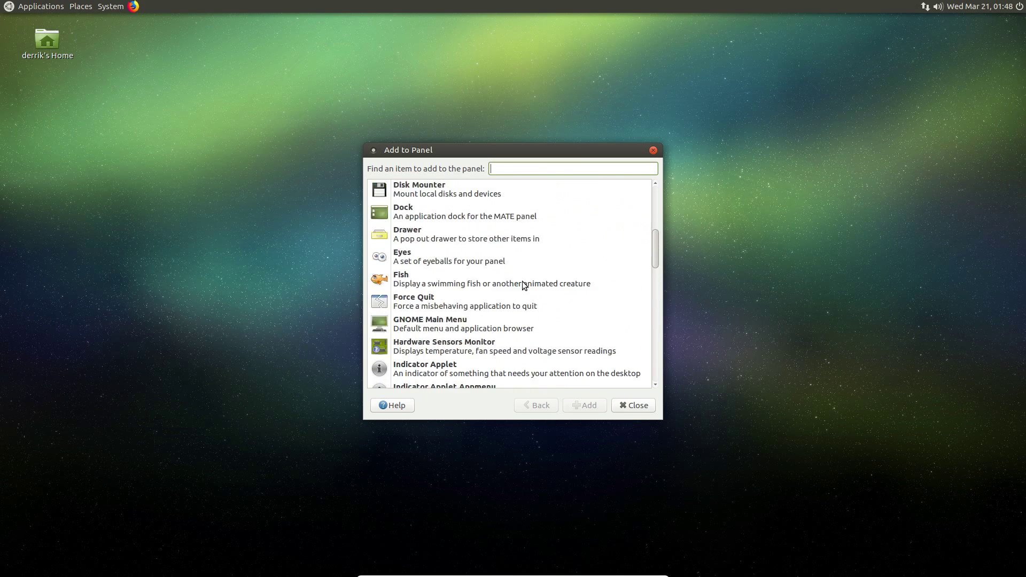
pyautogui.scroll(8, 504, 305)
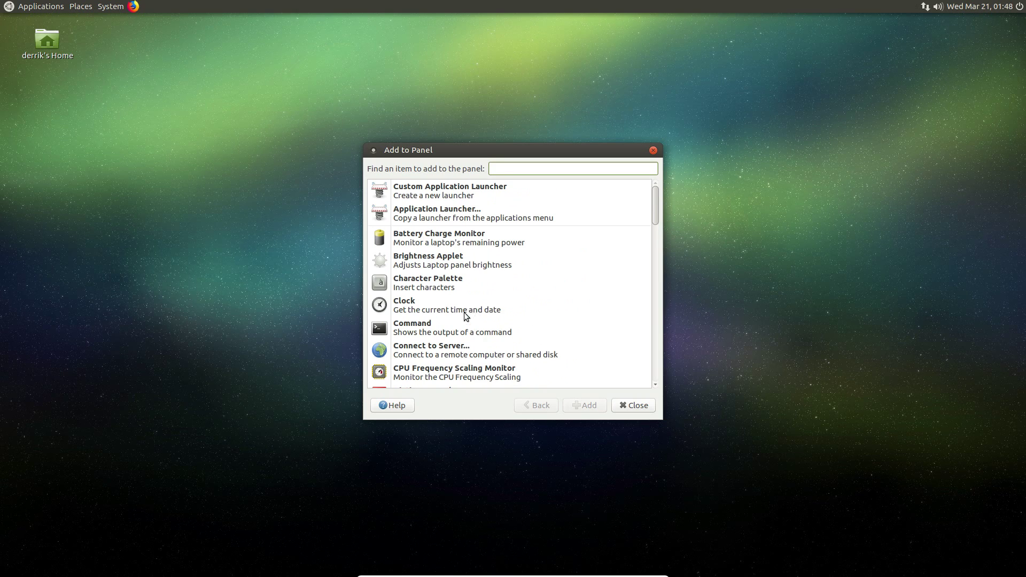
pyautogui.scroll(-12, 465, 312)
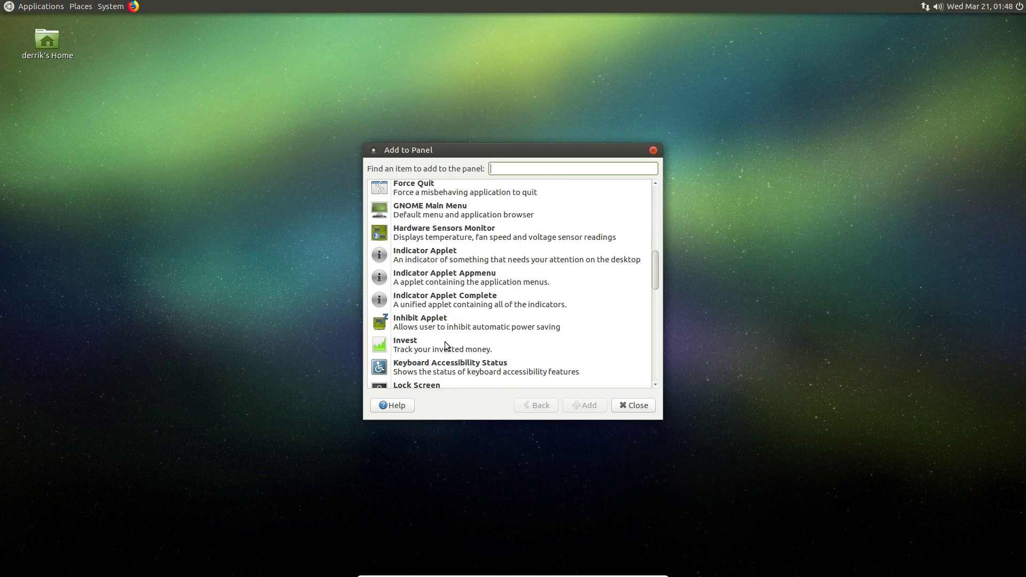
pyautogui.scroll(-12, 445, 342)
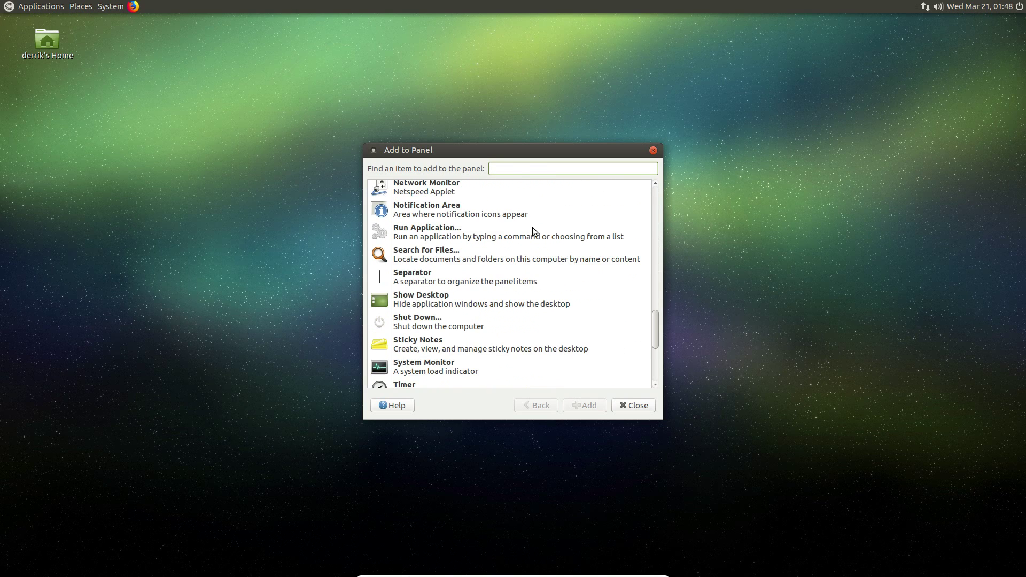
pyautogui.write('wind')
pyautogui.click(436, 232)
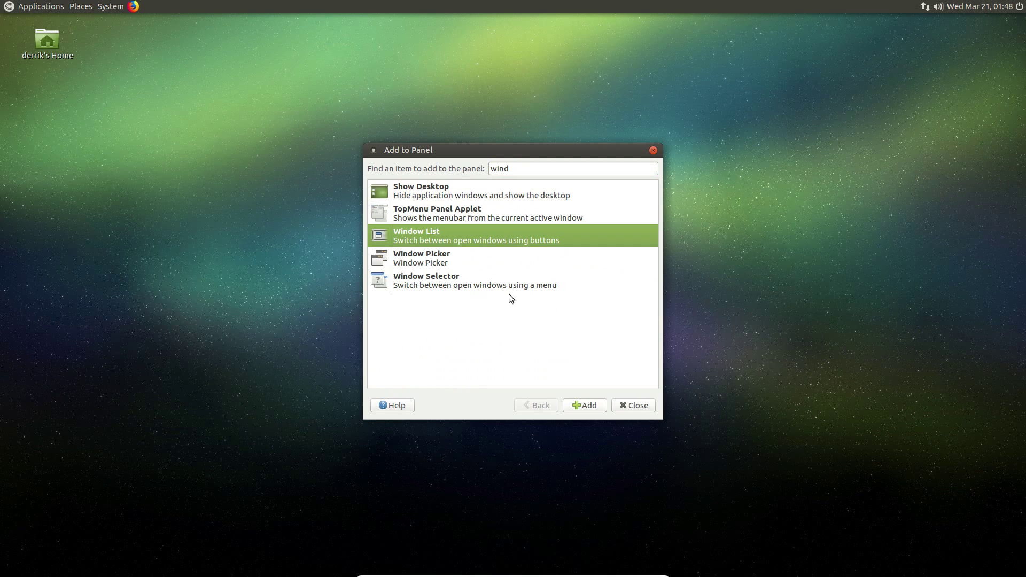
# Add the Window List applet to the top panel.
pyautogui.click(582, 406)
pyautogui.click(368, 4)
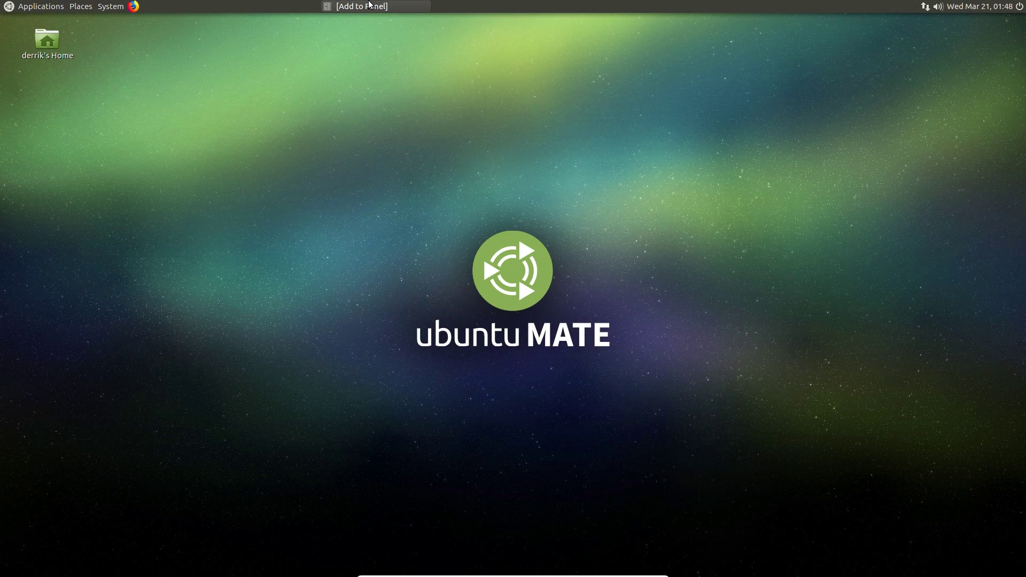
pyautogui.click(368, 5)
pyautogui.click(378, 8)
pyautogui.click(379, 7)
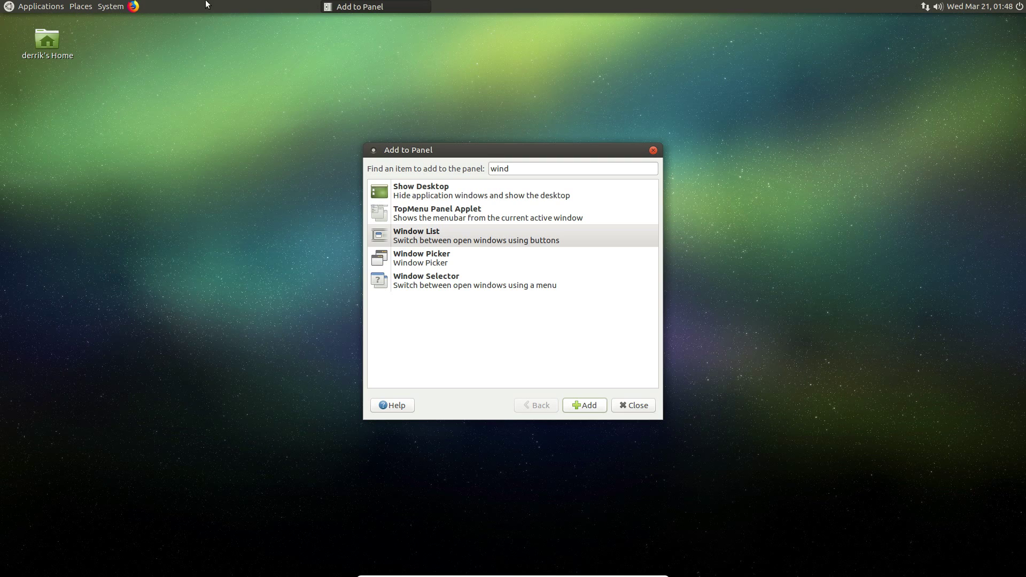
# Remove the old Applications/Places/System menu bar and add GNOME Main Menu via a 'menu' search.
pyautogui.rightClick(81, 4)
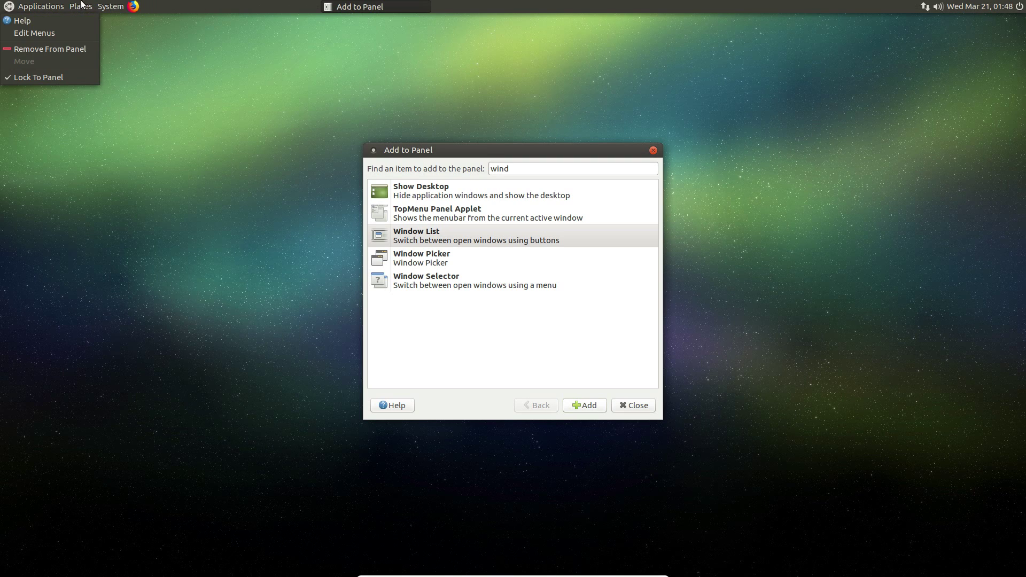
pyautogui.click(54, 47)
pyautogui.doubleClick(531, 166)
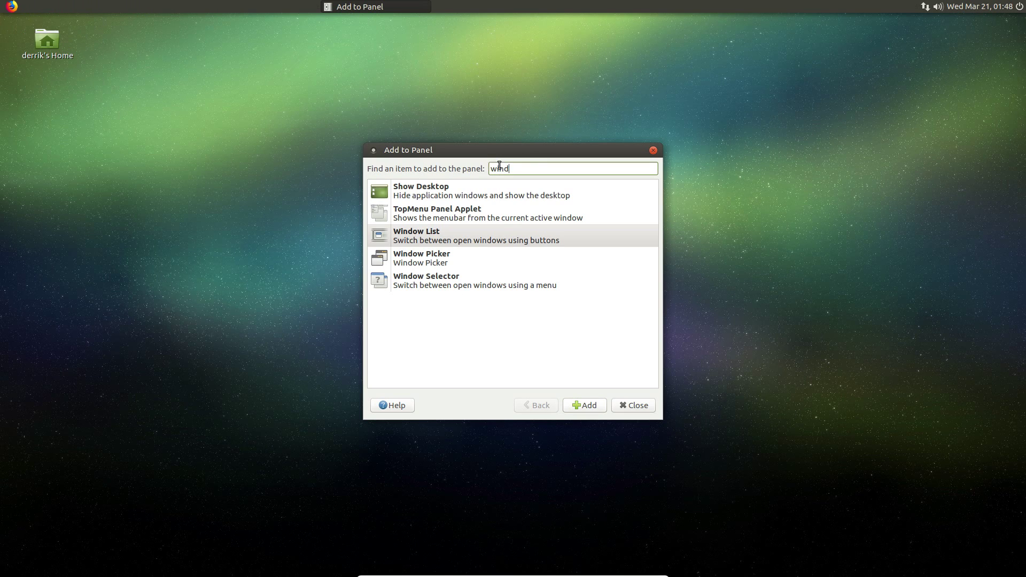
pyautogui.write('menu')
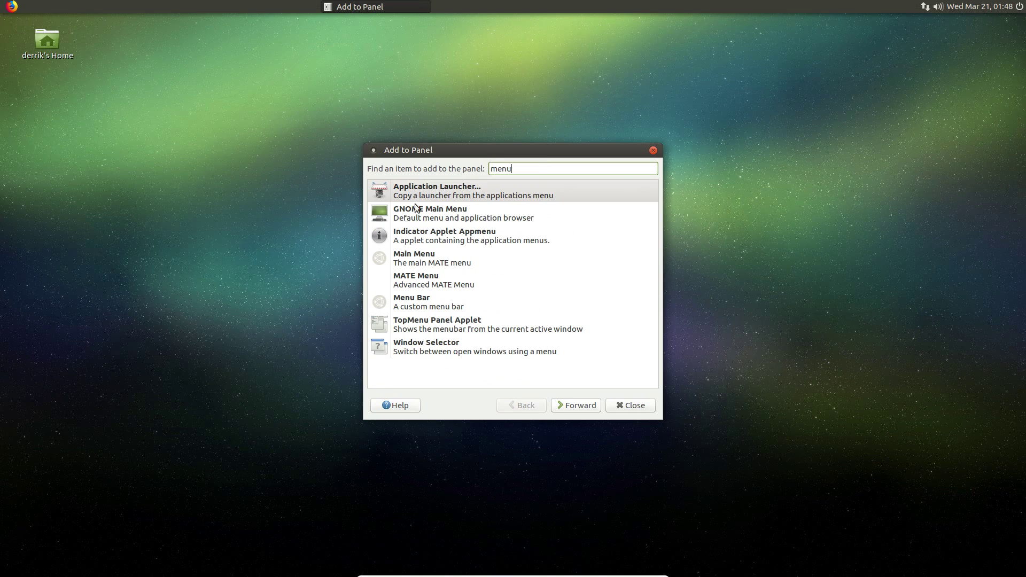
pyautogui.click(418, 214)
pyautogui.click(581, 402)
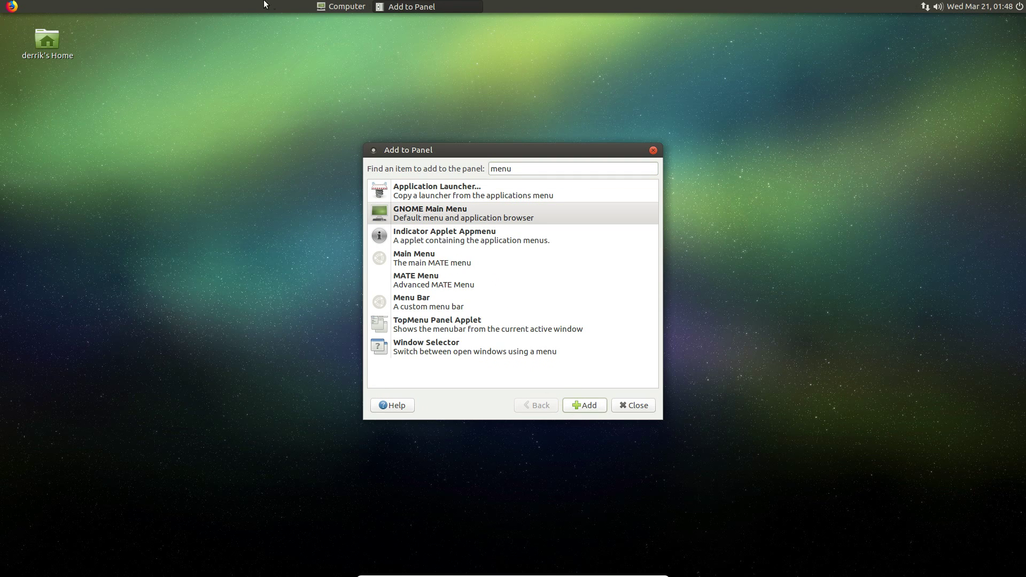
pyautogui.click(345, 7)
pyautogui.click(344, 5)
# Add the Menu Bar applet, remove the Computer menu, and move the menu bar to the left end.
pyautogui.click(420, 302)
pyautogui.click(578, 407)
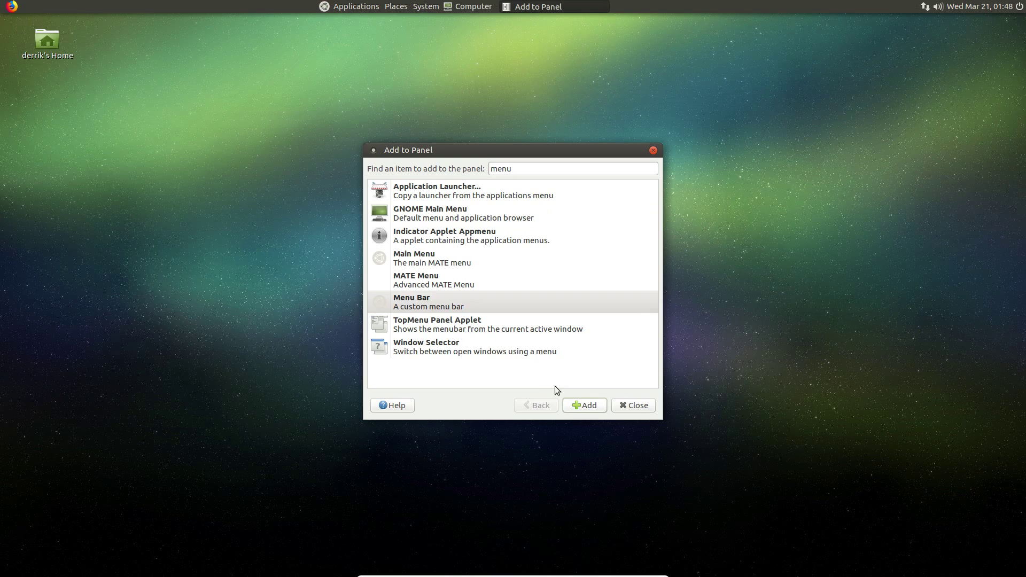
pyautogui.click(394, 6)
pyautogui.click(476, 7)
pyautogui.click(478, 8)
pyautogui.rightClick(477, 8)
pyautogui.click(489, 44)
pyautogui.rightClick(403, 6)
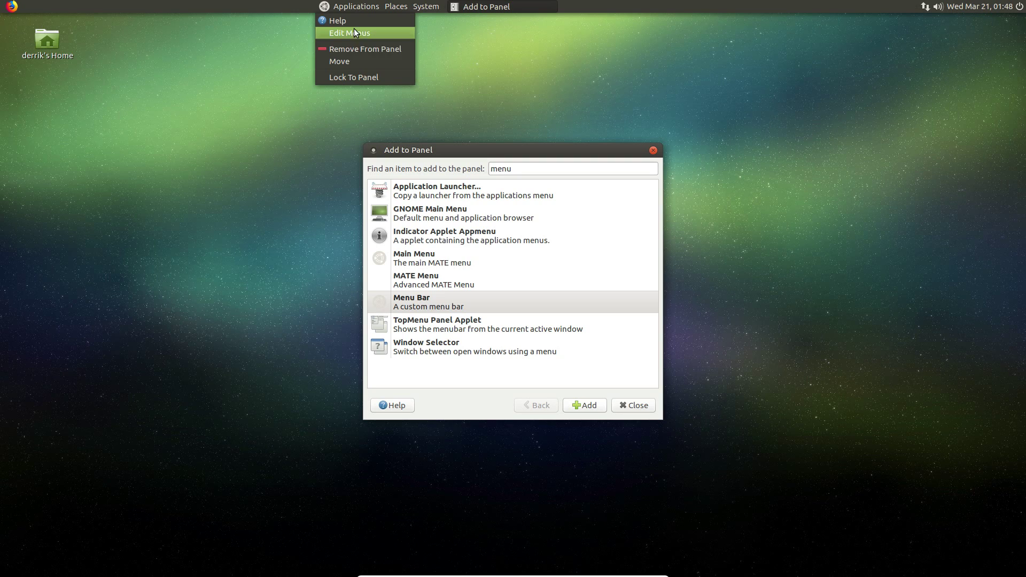
pyautogui.click(343, 59)
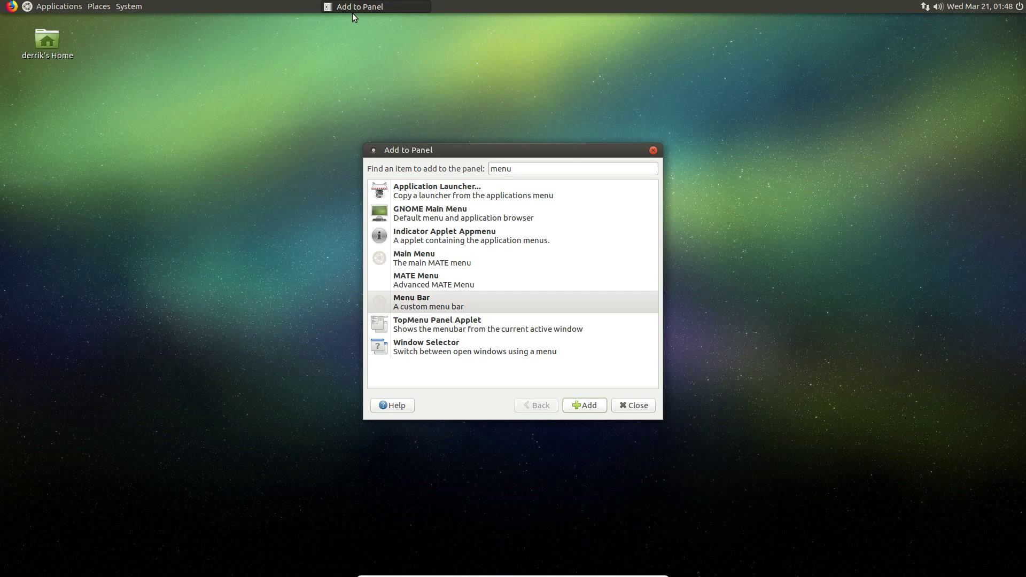
# Close Add to Panel and set the panel's orientation to Bottom in Panel Properties.
pyautogui.click(653, 151)
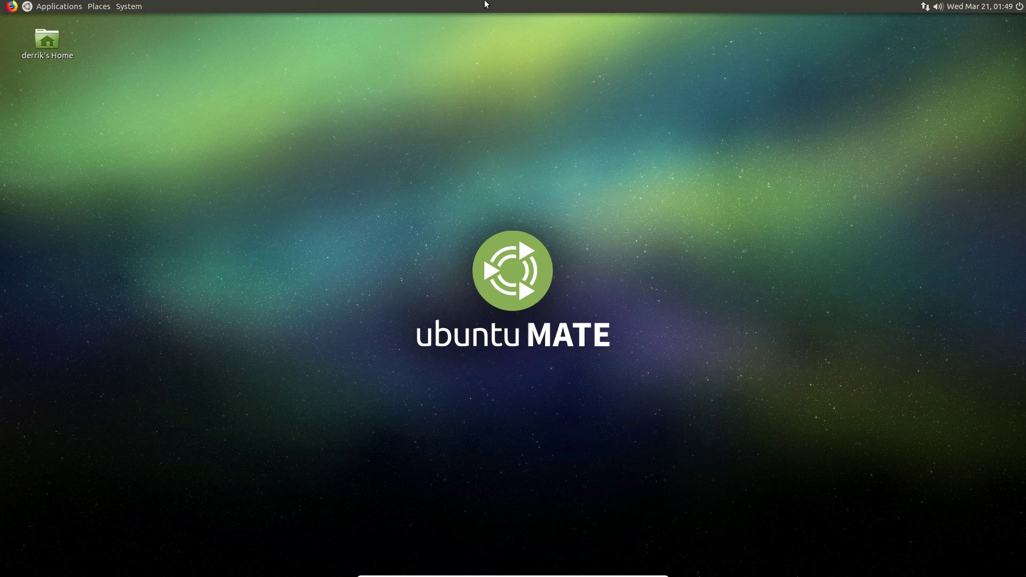
pyautogui.rightClick(484, 4)
pyautogui.click(521, 24)
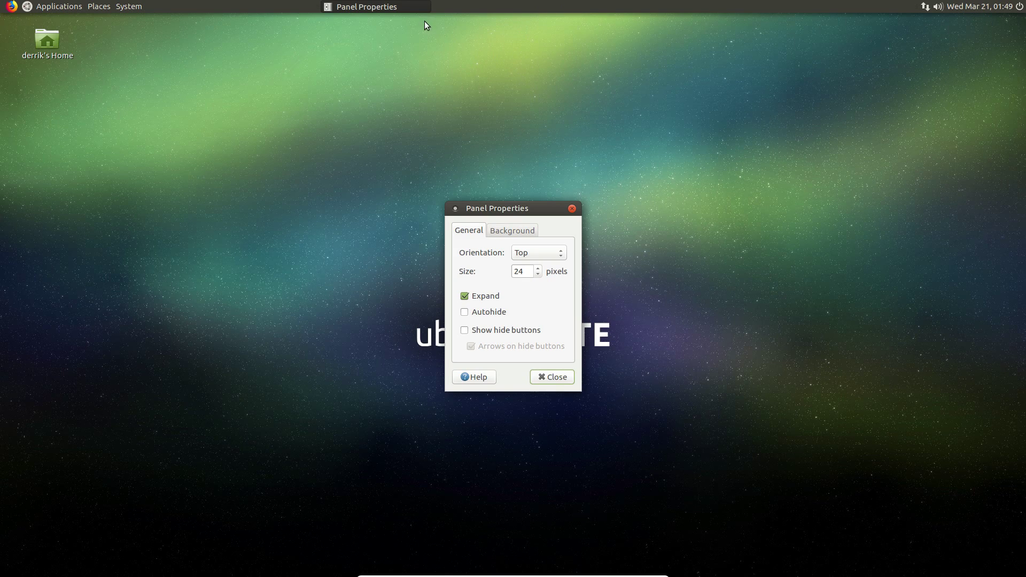
pyautogui.click(533, 274)
pyautogui.click(537, 253)
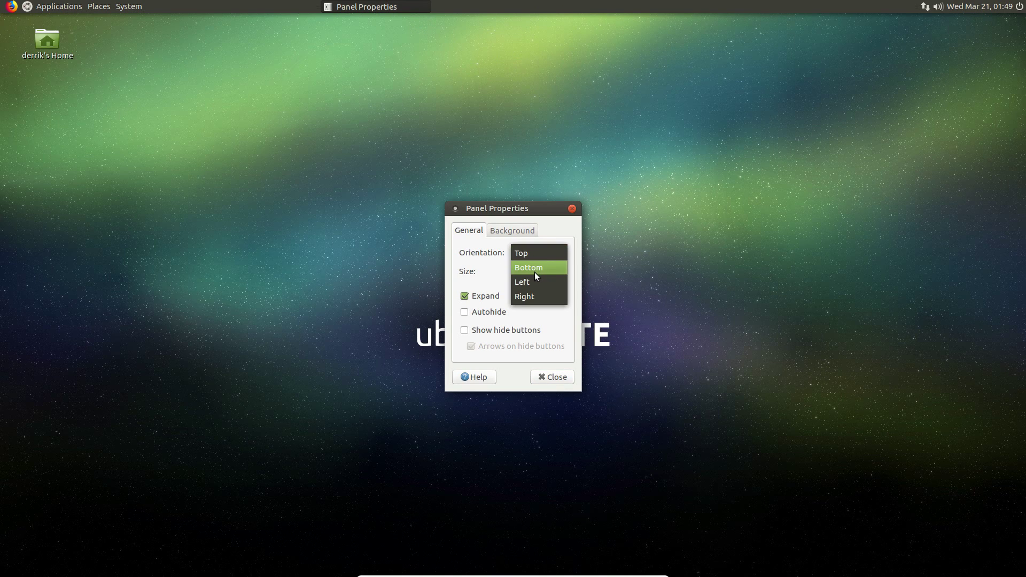
pyautogui.click(527, 280)
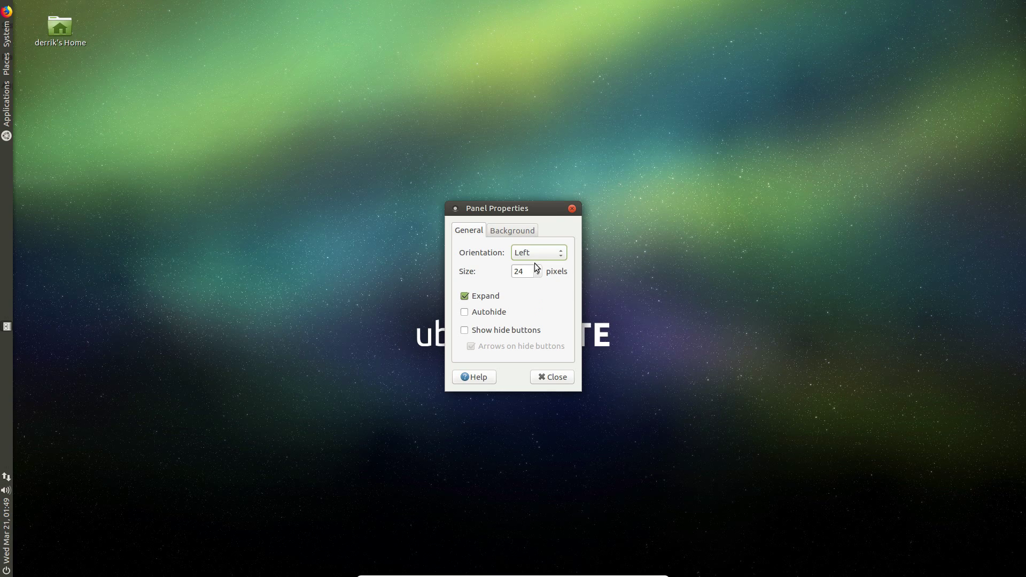
pyautogui.click(534, 259)
pyautogui.click(531, 240)
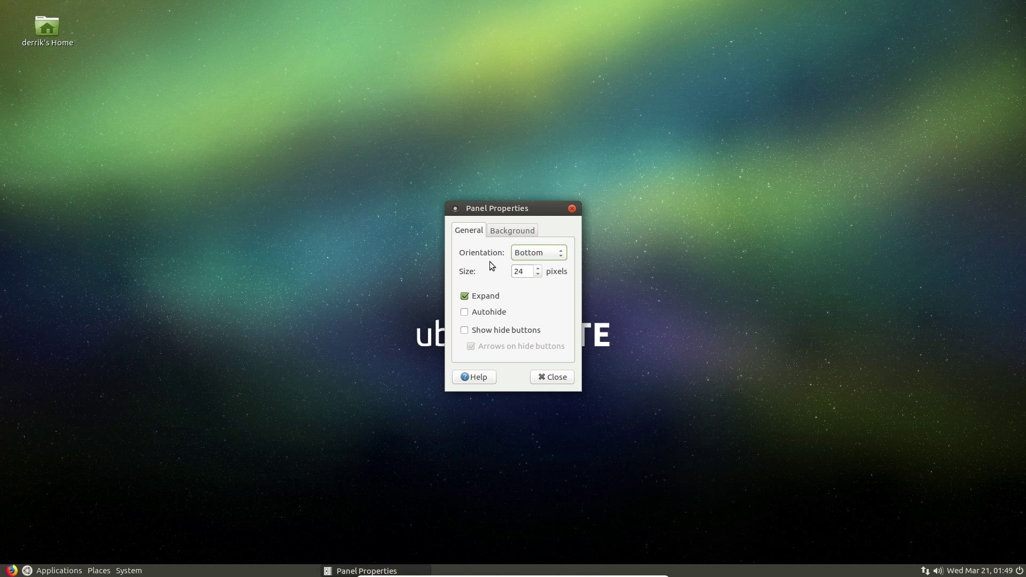
# Toggle Expand off and back on, then enable Autohide and test it.
pyautogui.click(464, 296)
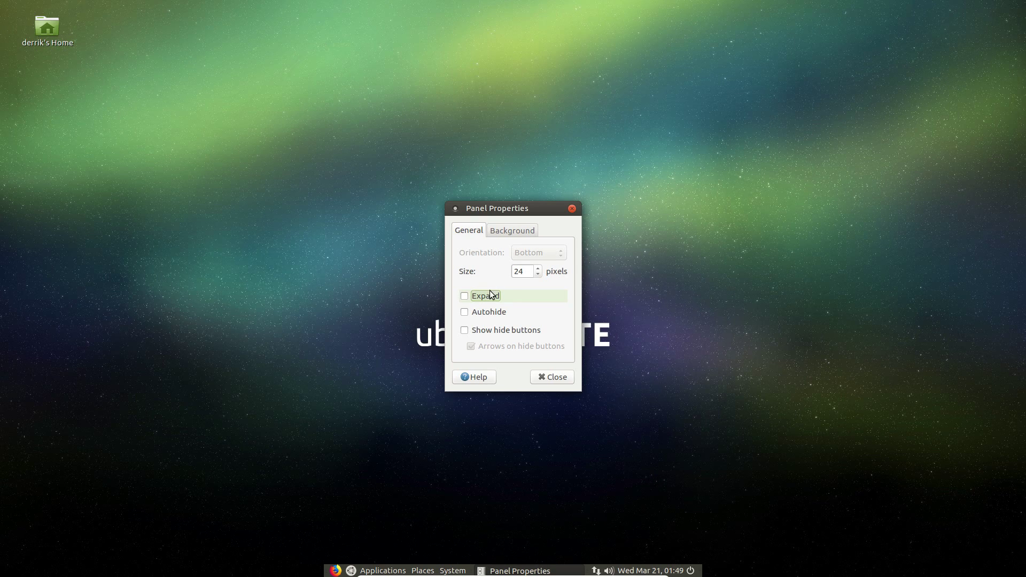
pyautogui.click(465, 296)
pyautogui.click(473, 312)
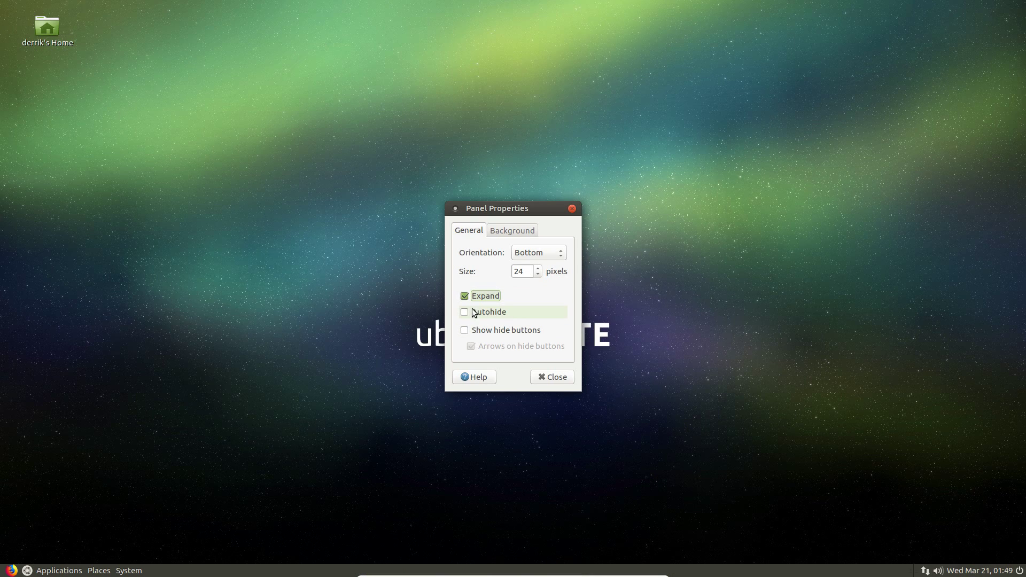
pyautogui.click(253, 176)
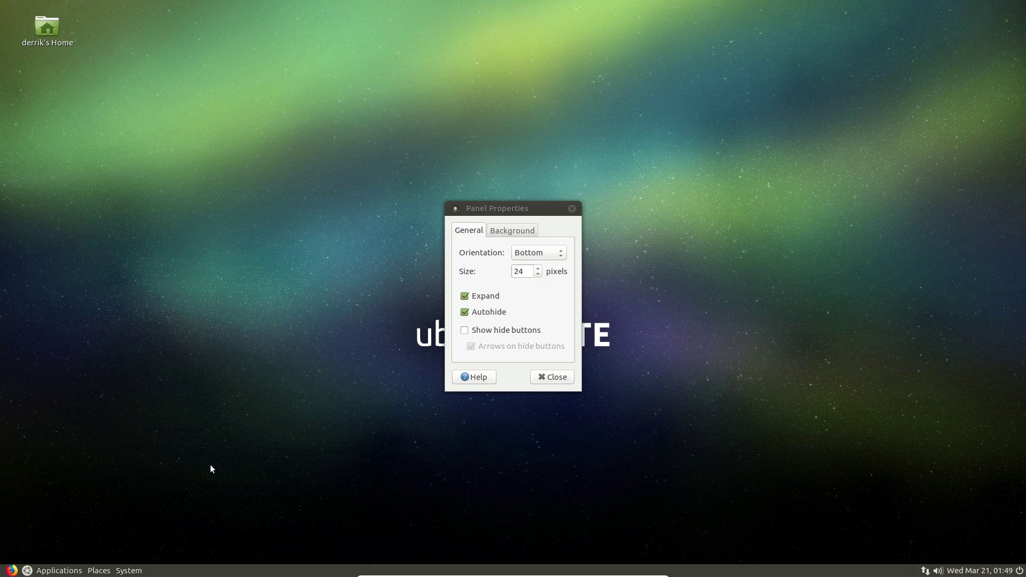
# Open the Home Folder from Places, minimize it, restore it and maximize it.
pyautogui.click(102, 571)
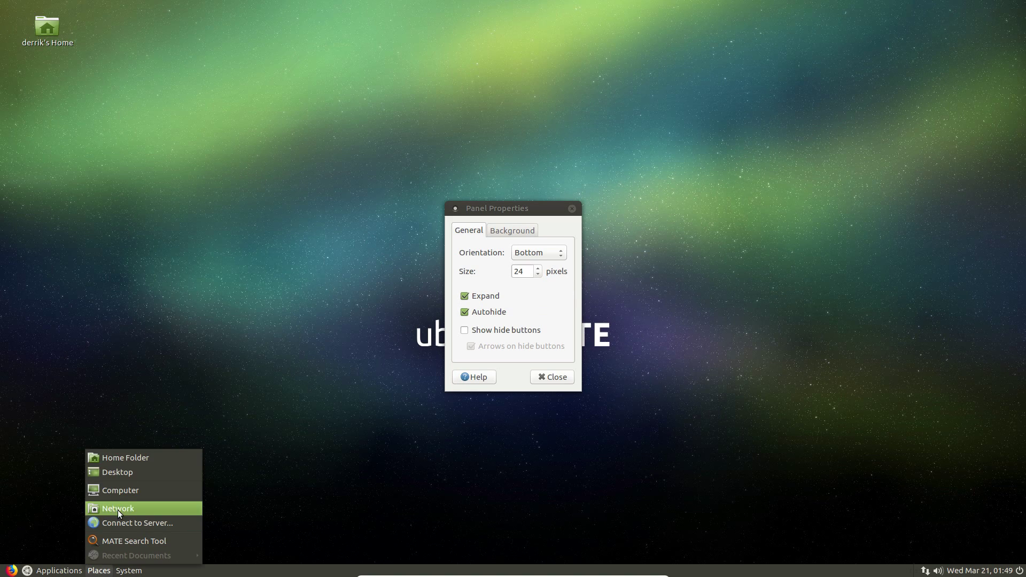
pyautogui.click(124, 459)
pyautogui.click(483, 97)
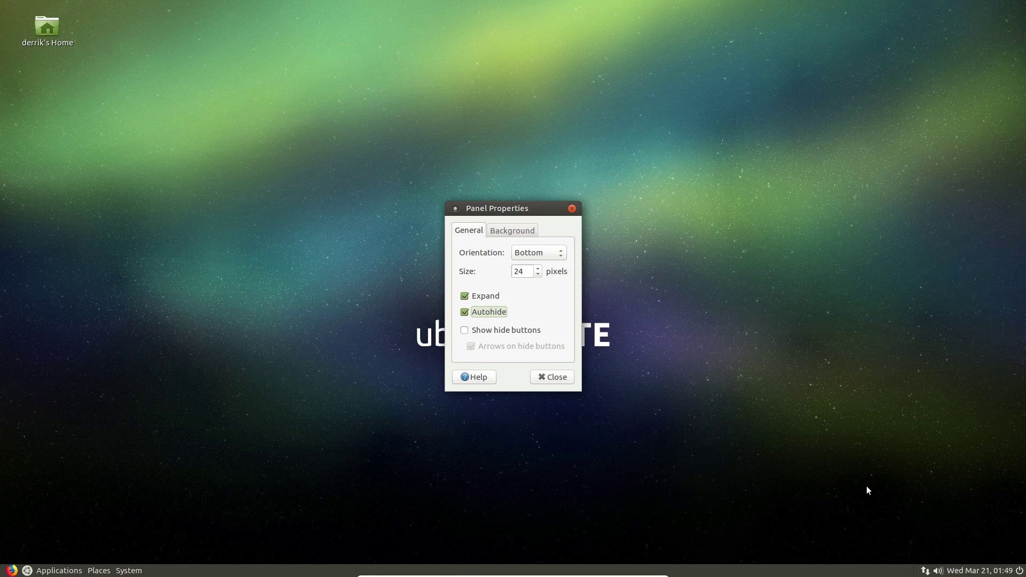
pyautogui.click(406, 570)
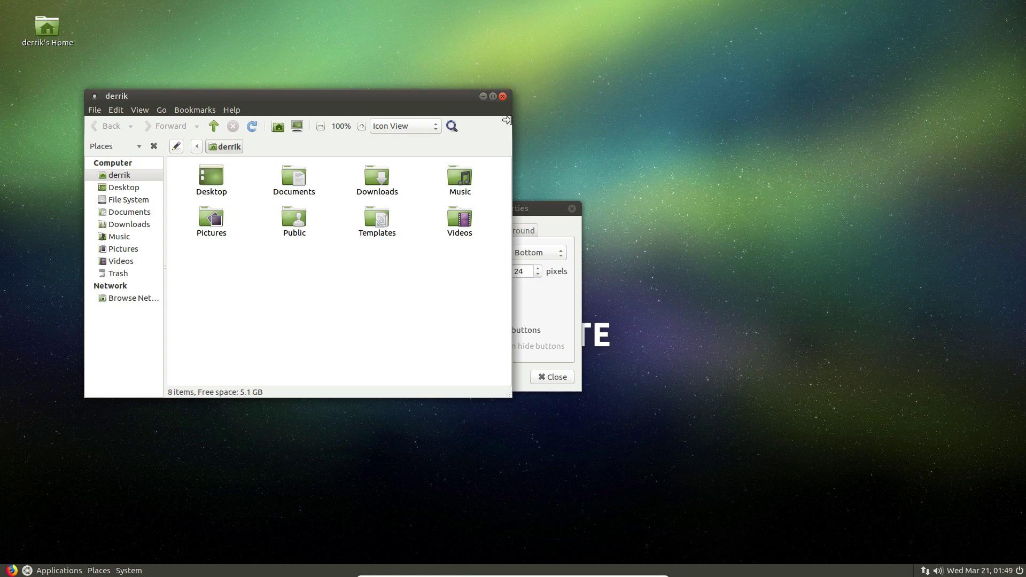
pyautogui.click(491, 96)
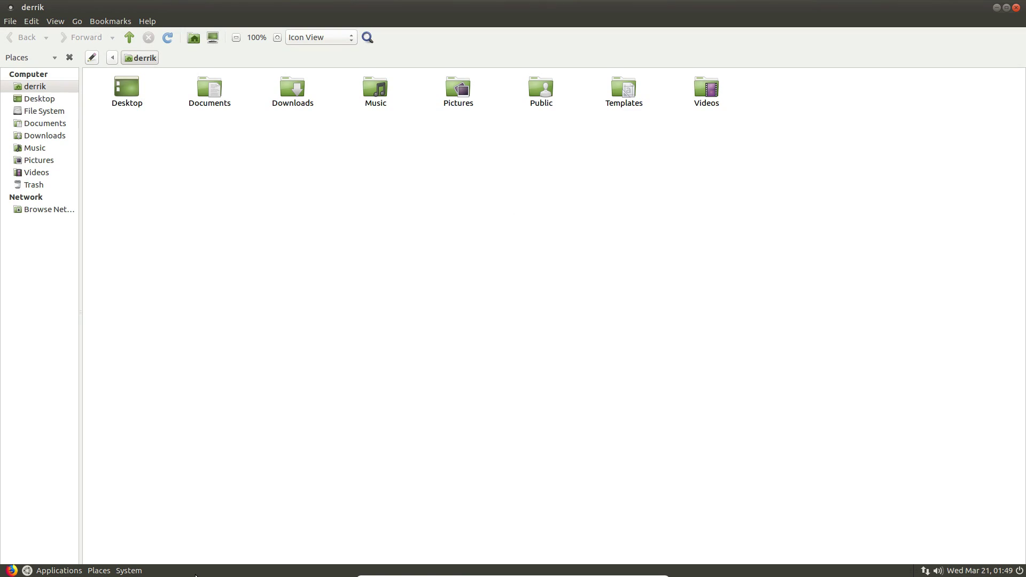
# Turn off panel Autohide, then close the home folder and Panel Properties windows.
pyautogui.hotkey('alt', 'Tab')
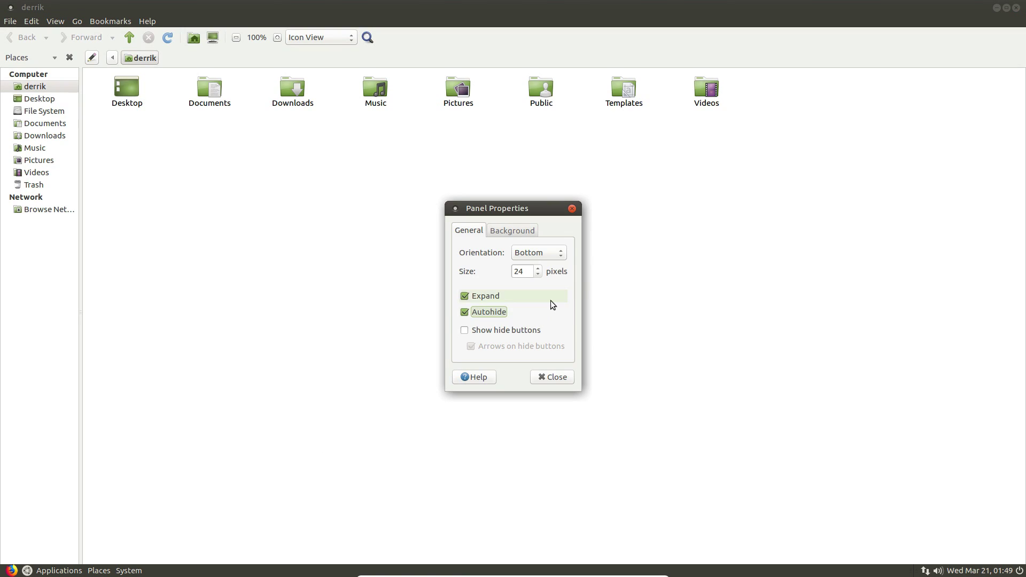
pyautogui.click(478, 313)
pyautogui.click(1016, 8)
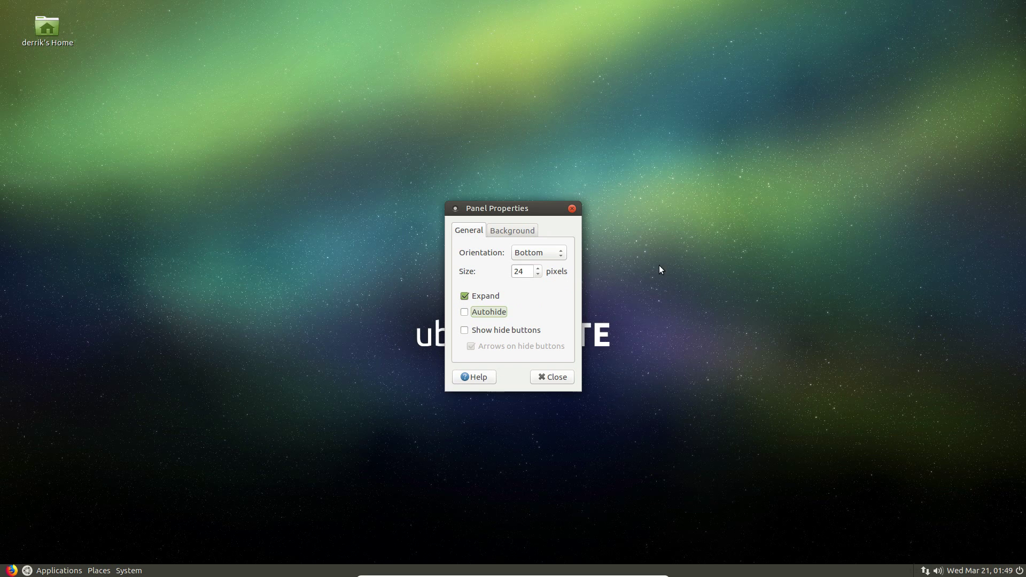
pyautogui.click(571, 209)
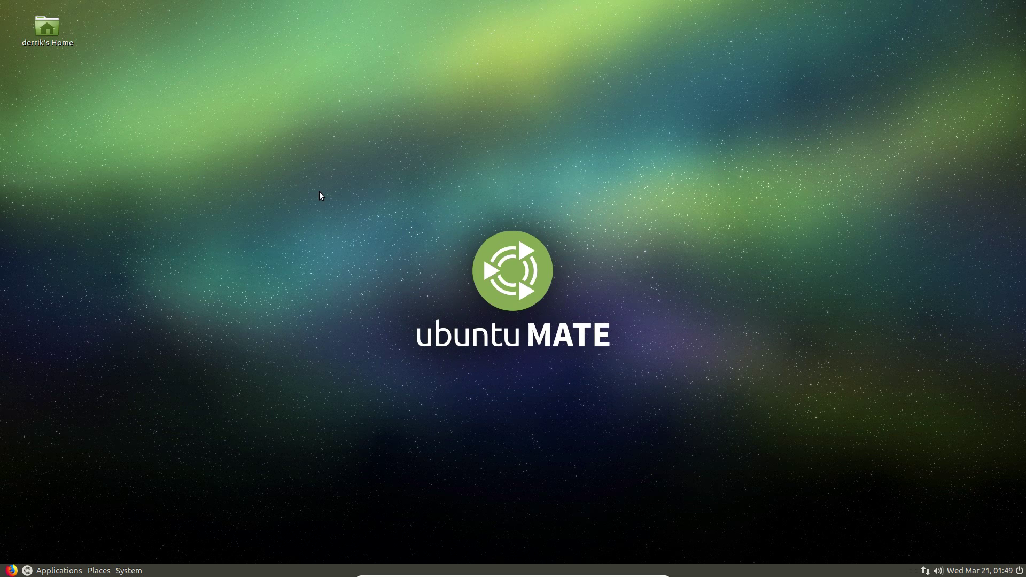
# Open Appearance Preferences from the desktop menu and review the application and document fonts on the Fonts tab.
pyautogui.rightClick(216, 81)
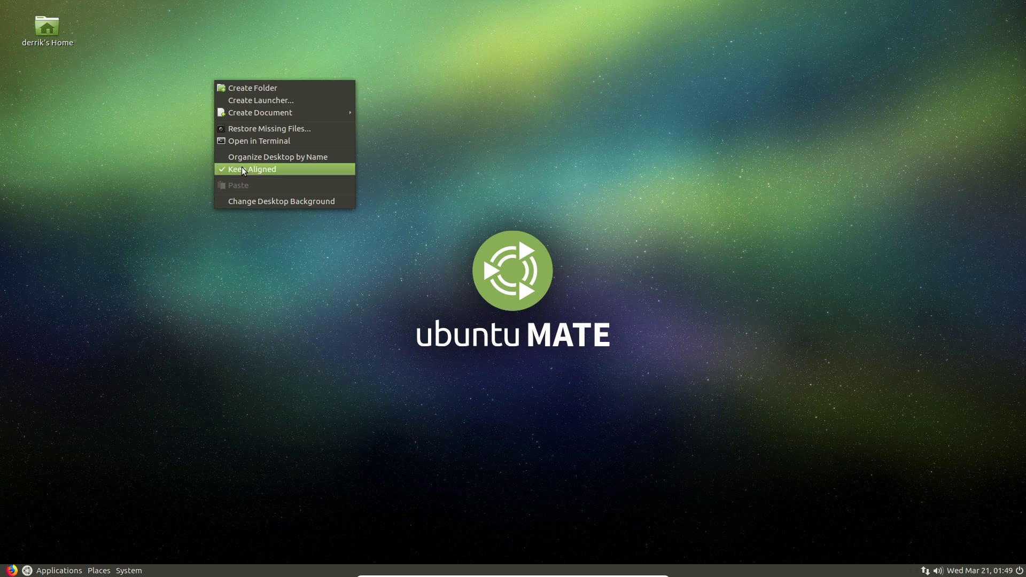
pyautogui.click(268, 200)
pyautogui.moveTo(207, 95); pyautogui.dragTo(414, 119)
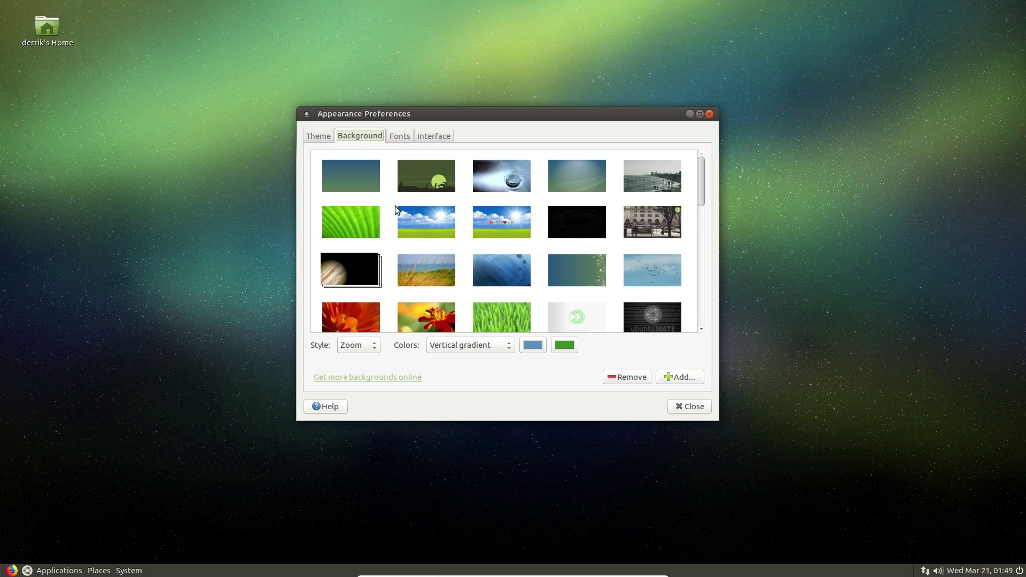
pyautogui.click(400, 136)
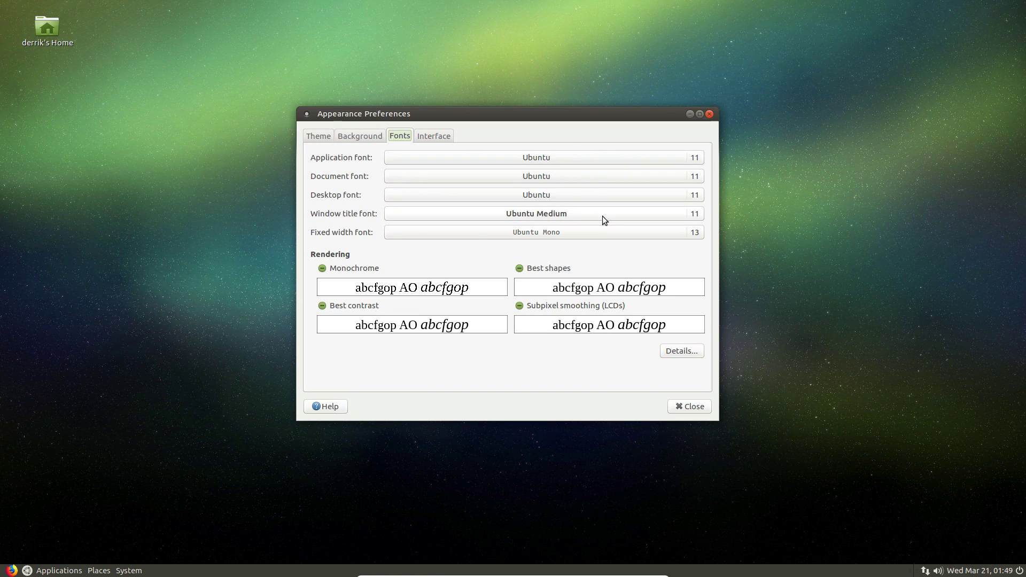
pyautogui.click(482, 159)
pyautogui.click(570, 361)
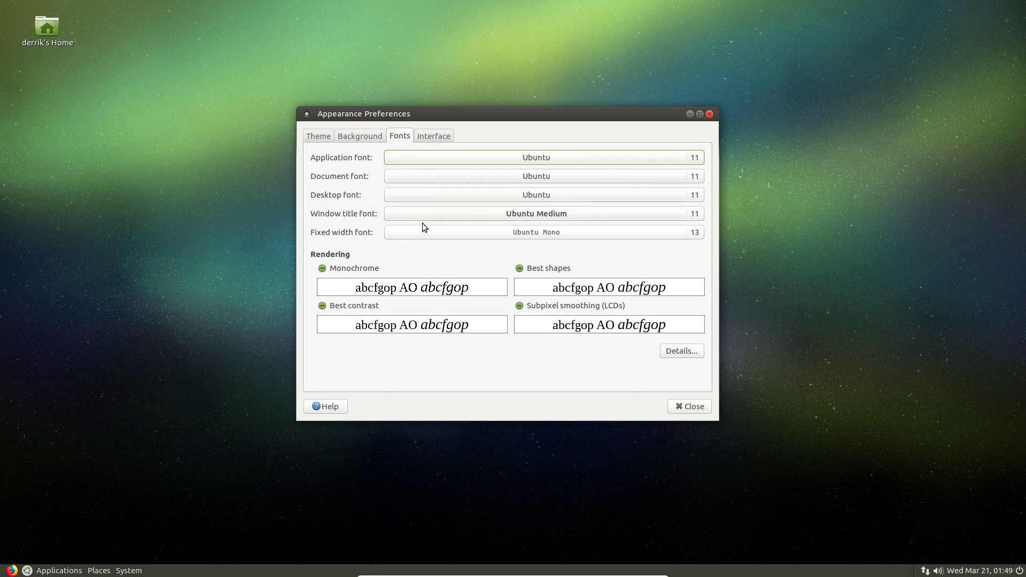
pyautogui.click(418, 178)
pyautogui.click(549, 362)
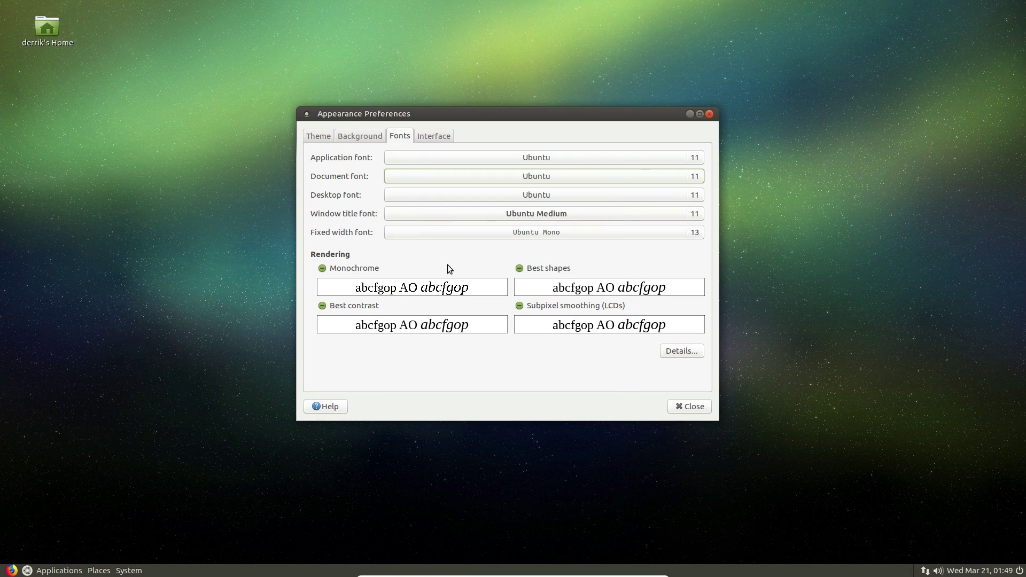
# Try Best shapes and Subpixel smoothing, then settle on Monochrome font rendering.
pyautogui.click(525, 272)
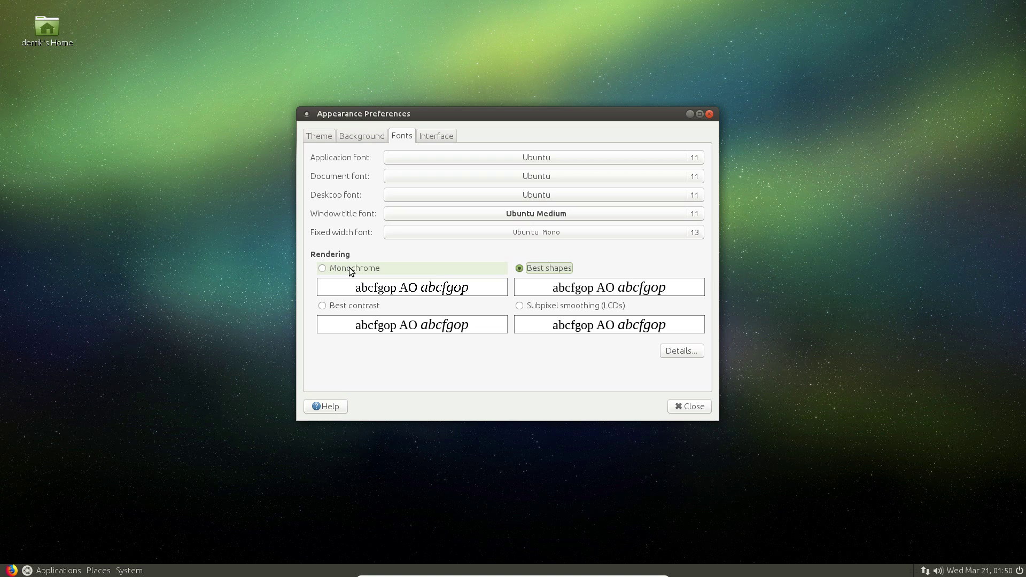
pyautogui.click(519, 307)
pyautogui.click(530, 269)
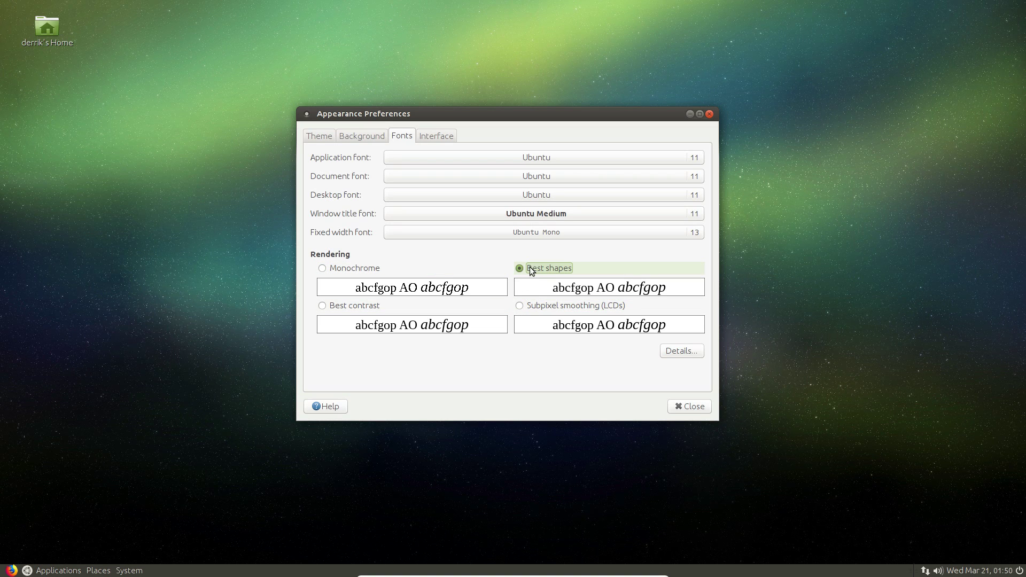
pyautogui.click(322, 269)
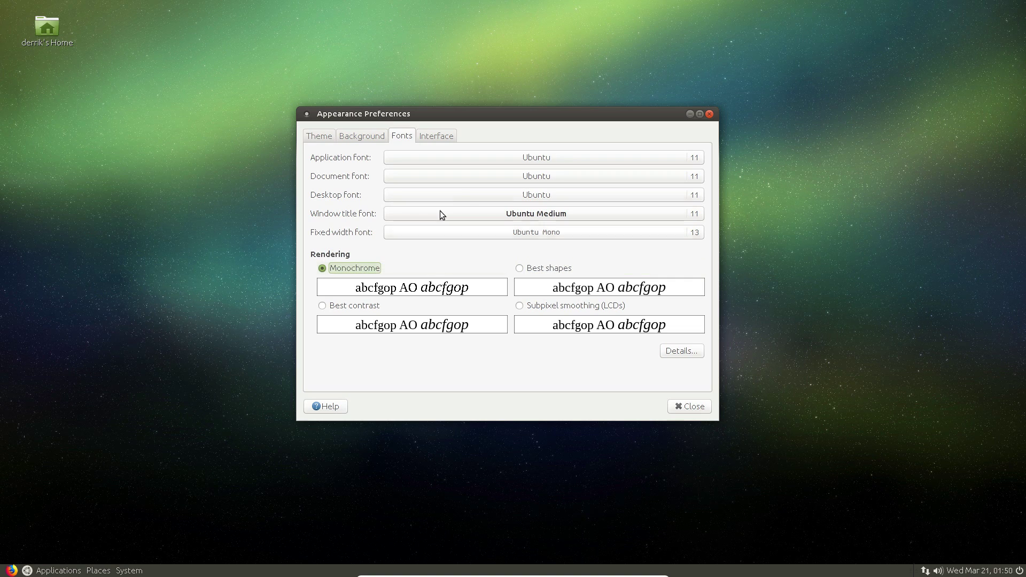
# Preview UnDotum and UnPilgi as application font, then cancel to keep Ubuntu.
pyautogui.click(538, 156)
pyautogui.scroll(-2, 454, 283)
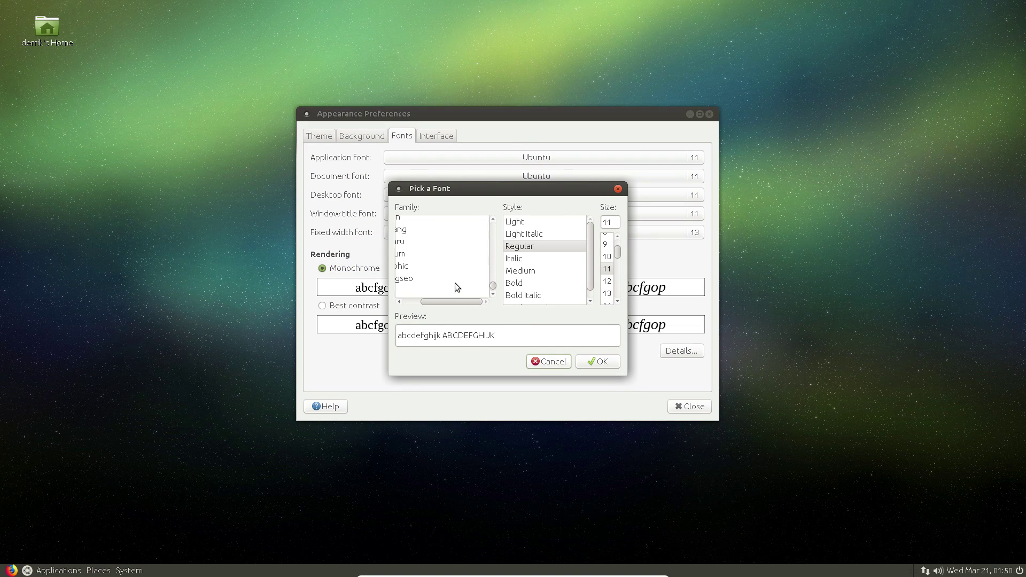
pyautogui.click(425, 254)
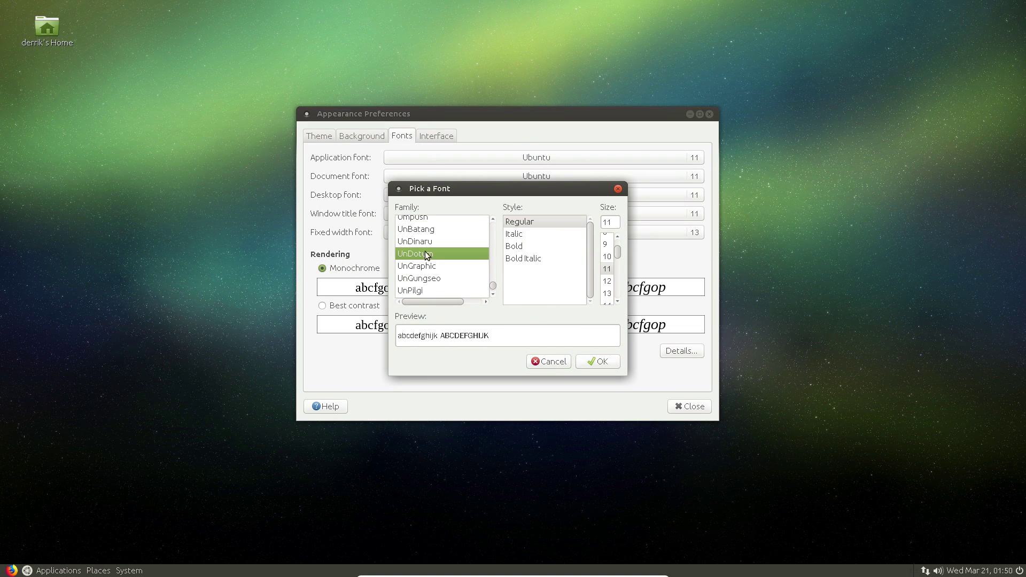
pyautogui.click(432, 289)
pyautogui.click(551, 360)
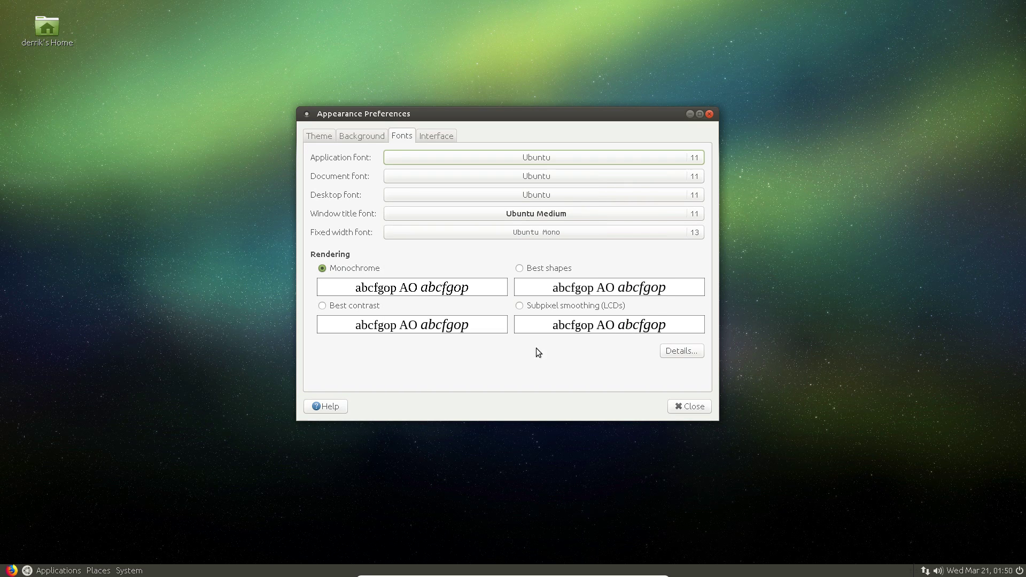
# Browse the theme list on the Theme tab and open Customize for the current theme.
pyautogui.click(322, 136)
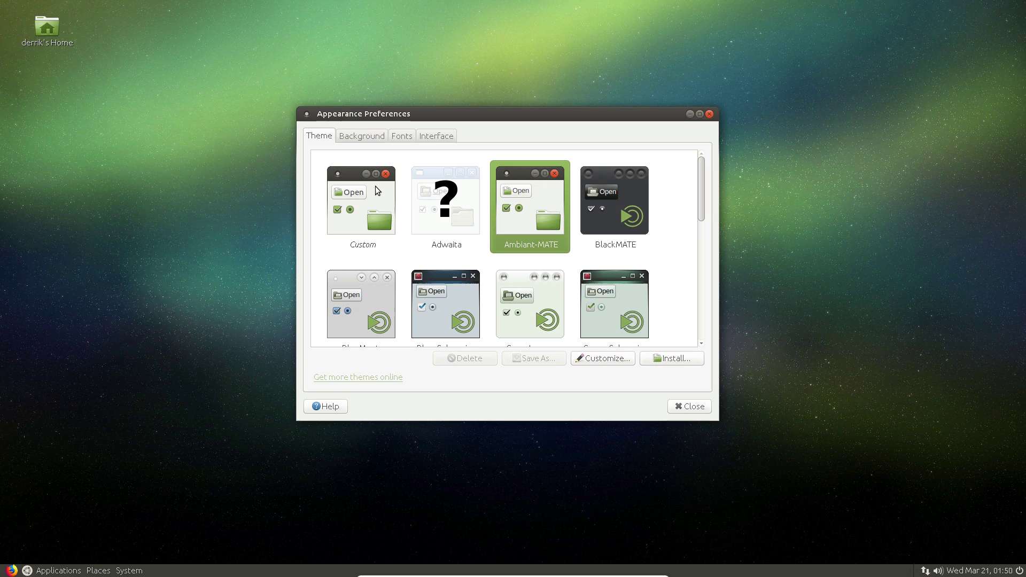
pyautogui.scroll(-5, 605, 226)
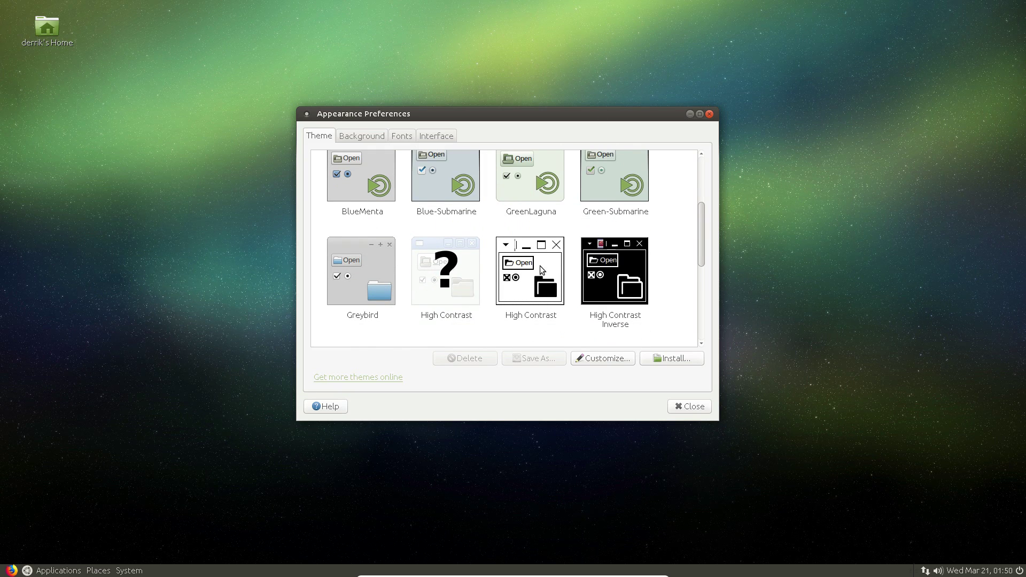
pyautogui.scroll(-1, 541, 268)
pyautogui.scroll(-4, 541, 266)
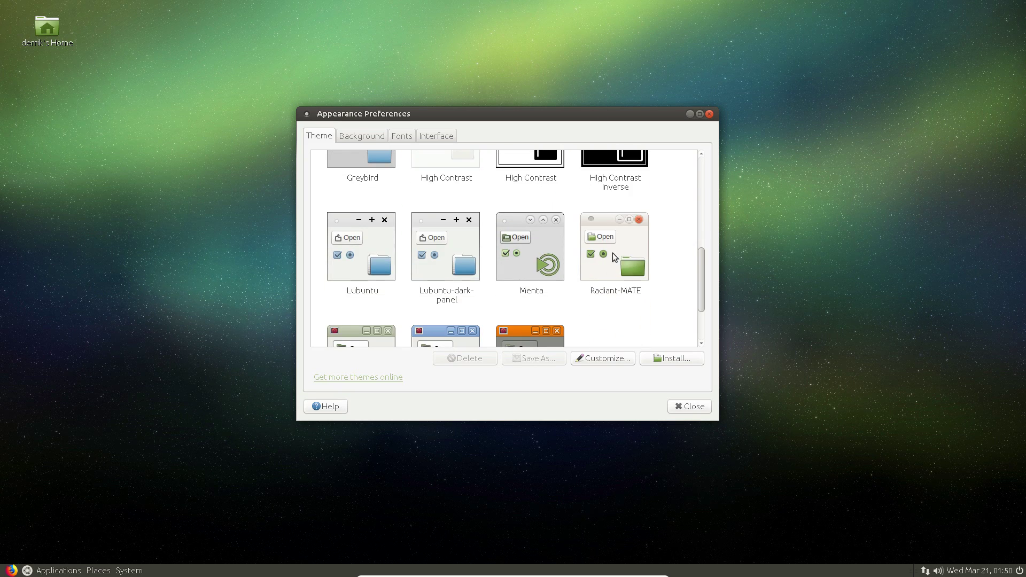
pyautogui.click(587, 275)
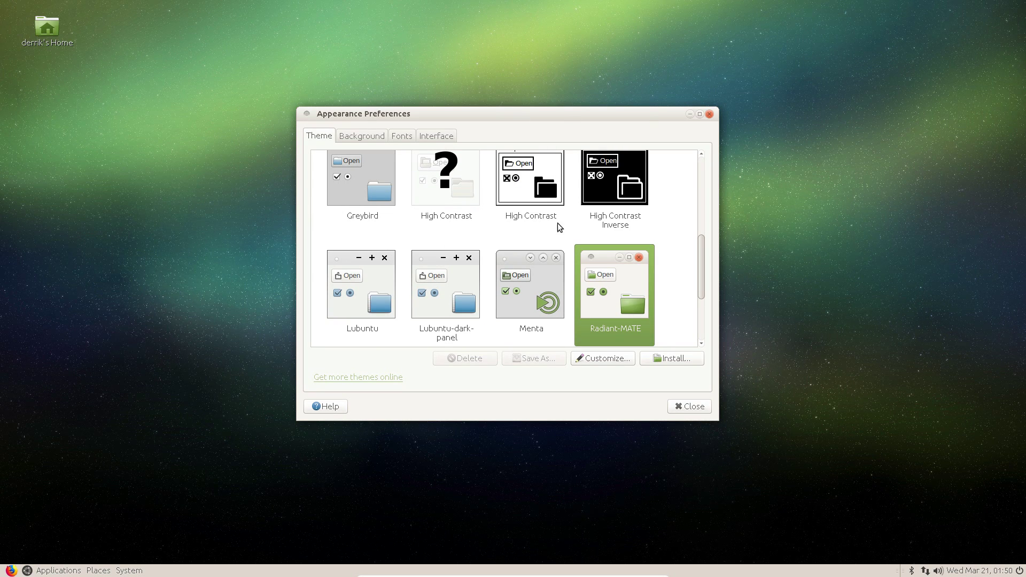
pyautogui.click(598, 359)
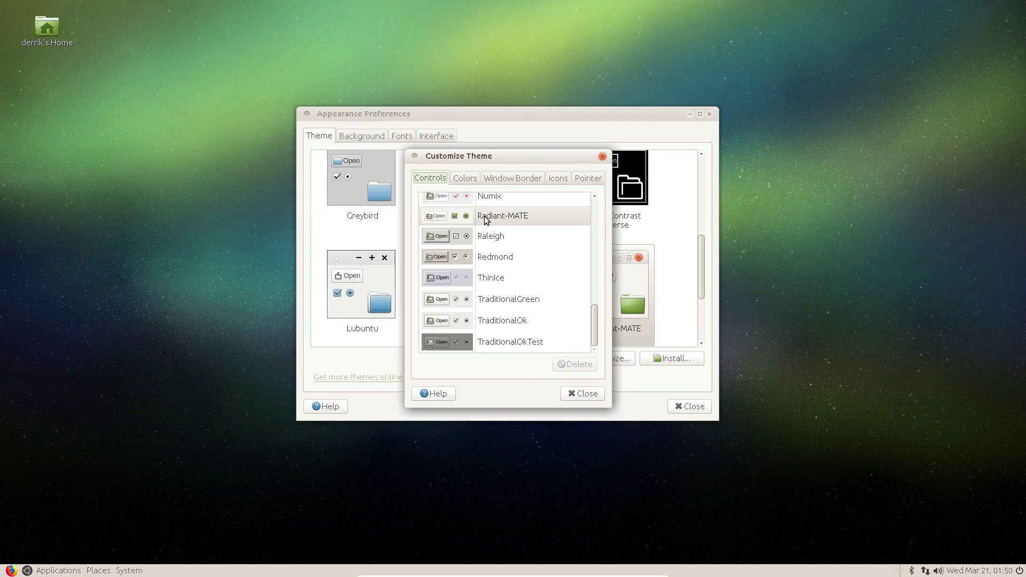
# Choose Redmond controls and the WinMe window border, then move the dialog aside.
pyautogui.click(496, 256)
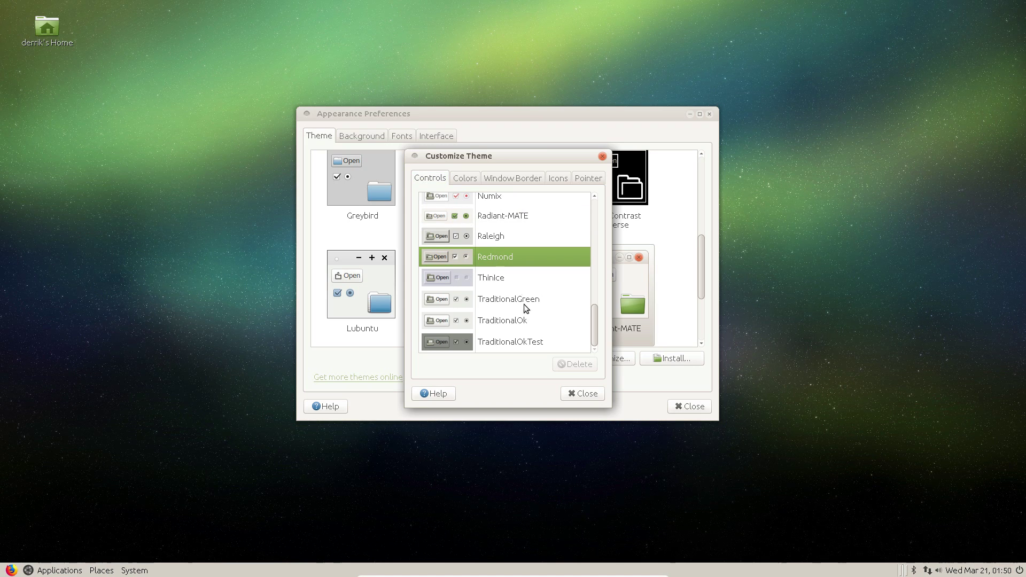
pyautogui.click(464, 179)
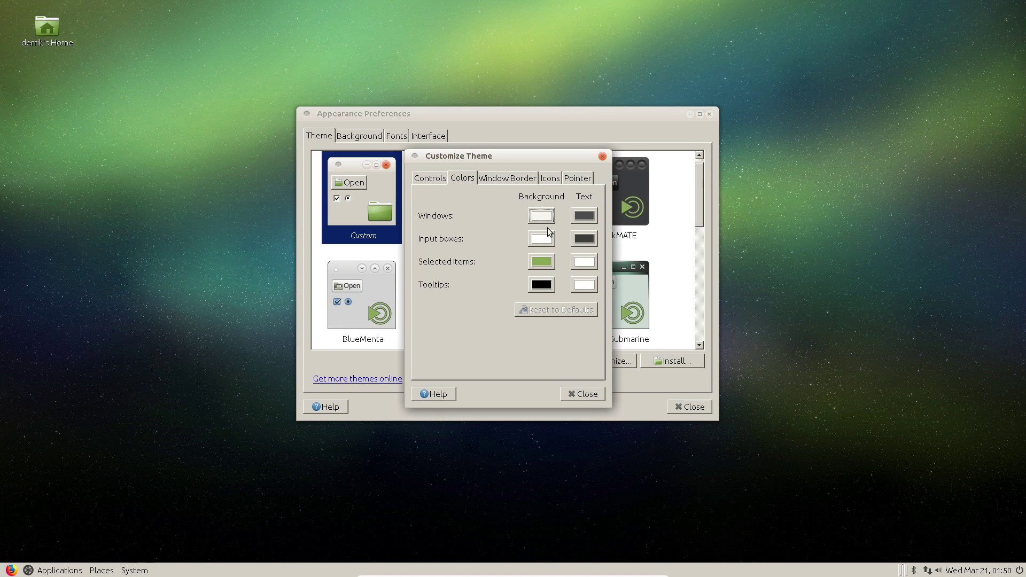
pyautogui.click(506, 180)
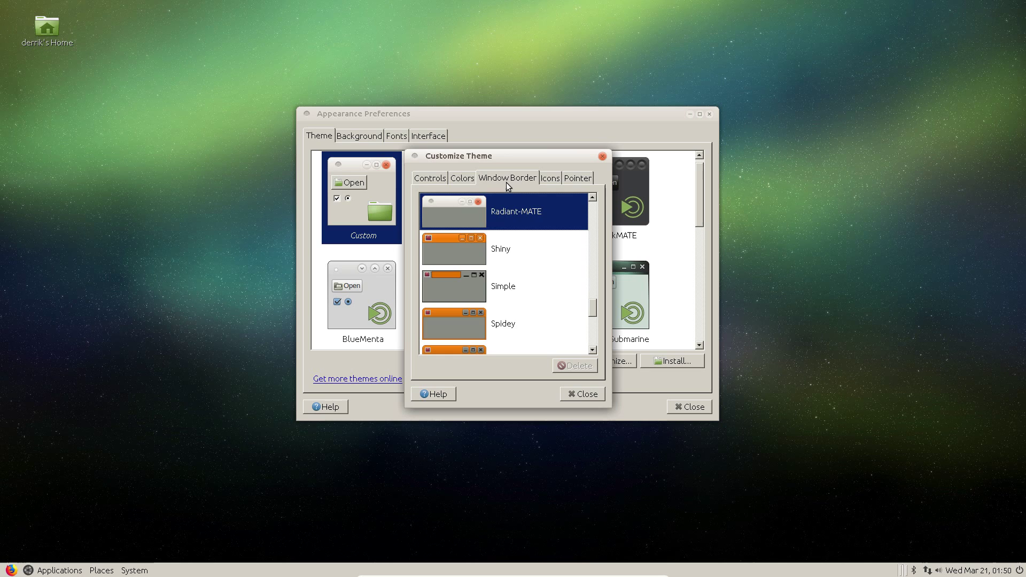
pyautogui.scroll(-5, 495, 268)
pyautogui.scroll(-3, 486, 319)
pyautogui.click(469, 332)
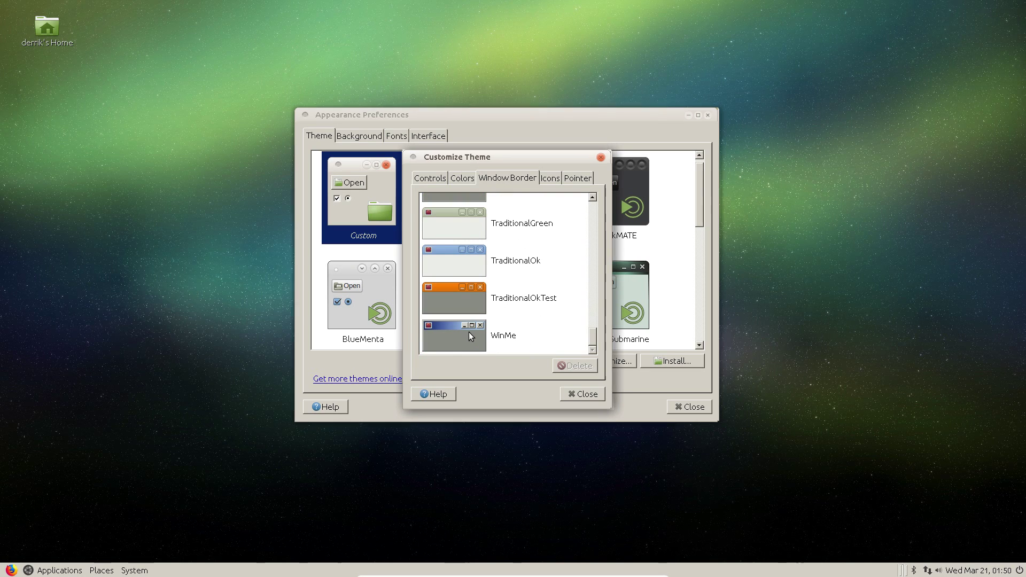
pyautogui.moveTo(585, 158); pyautogui.dragTo(716, 171)
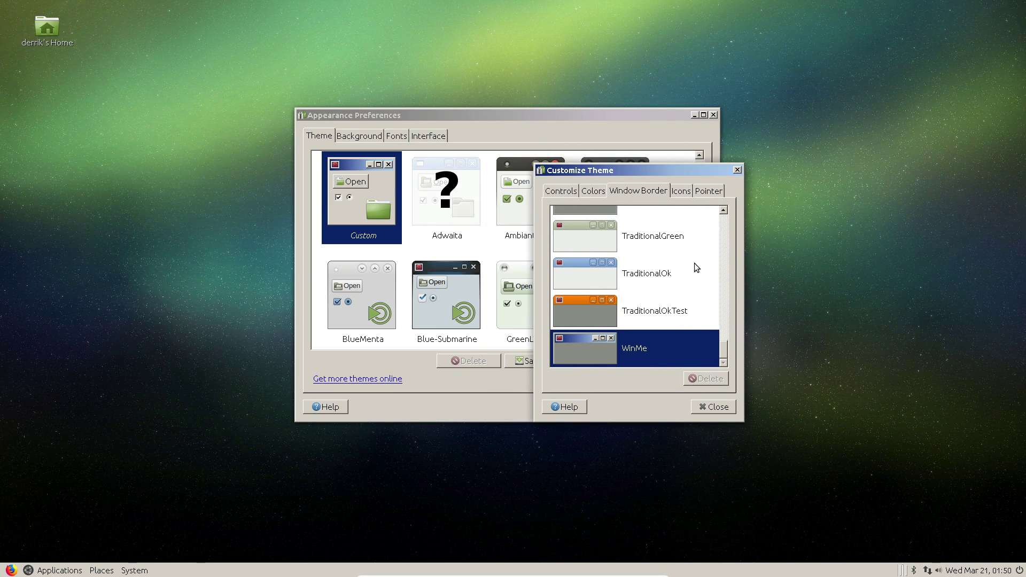
# Change the custom theme's controls style to Menta.
pyautogui.click(573, 193)
pyautogui.scroll(5, 647, 335)
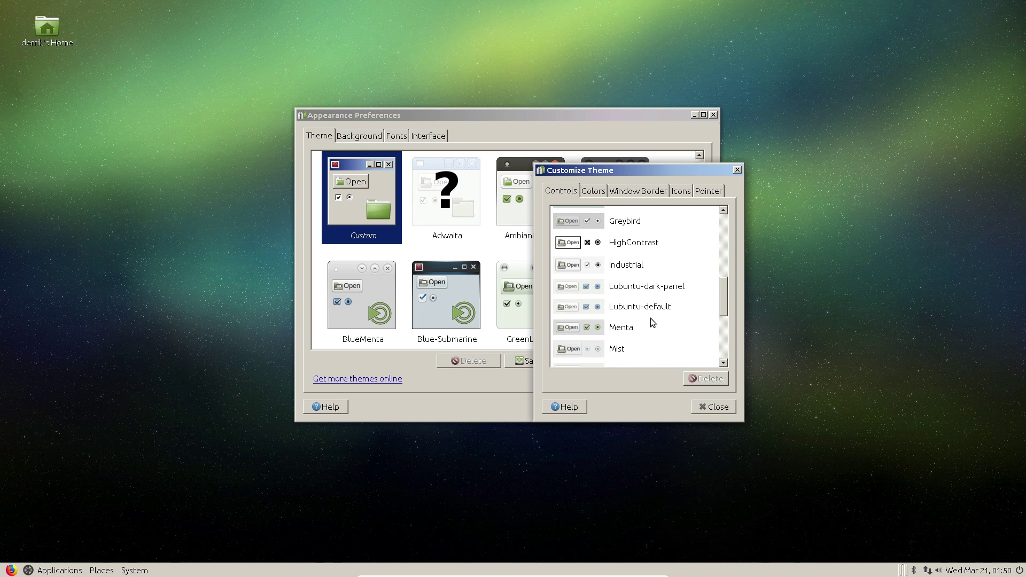
pyautogui.scroll(8, 650, 319)
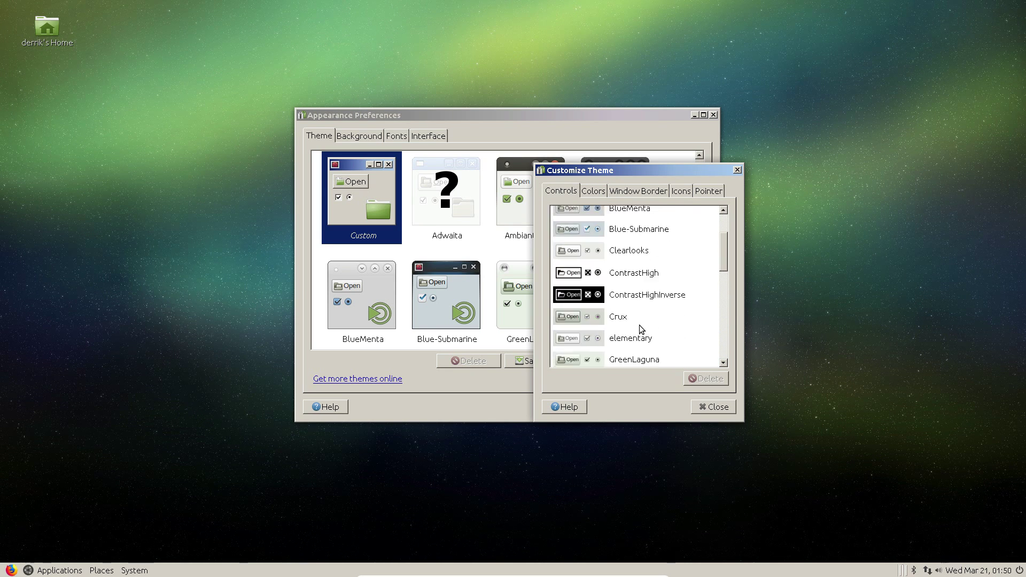
pyautogui.scroll(-12, 641, 328)
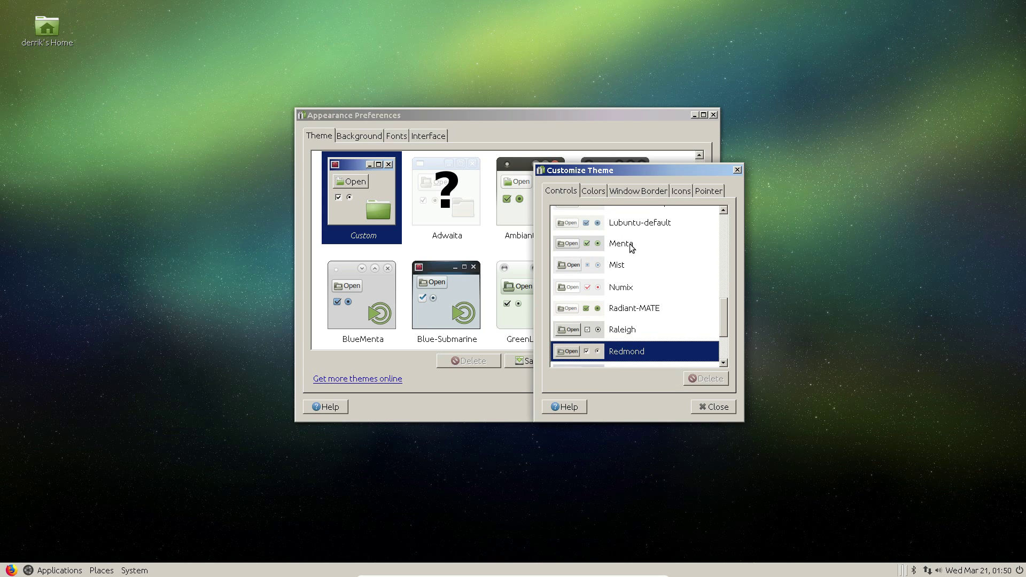
pyautogui.click(626, 244)
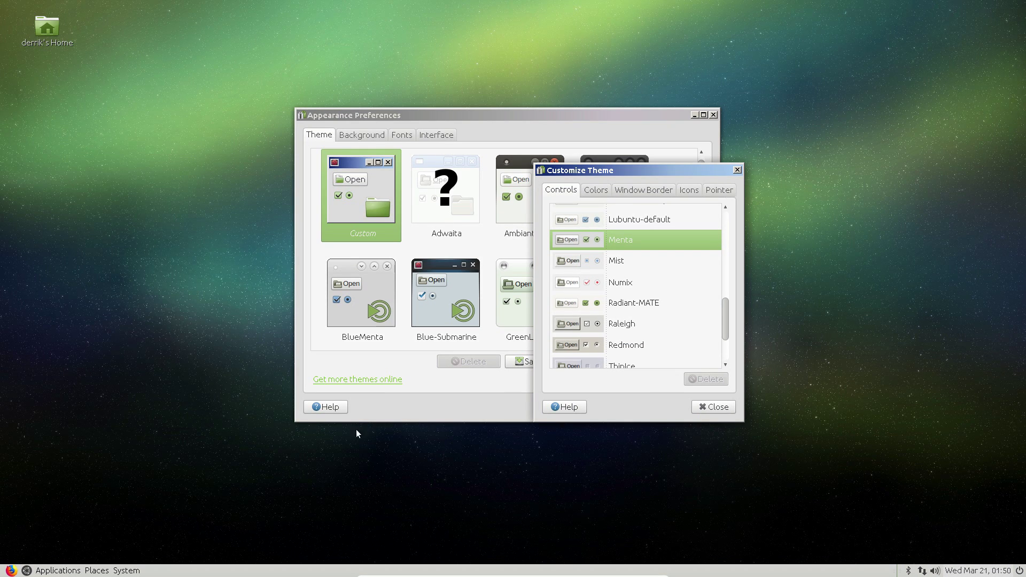
# Set MATE-Faenza as the icon theme and handhelds as the pointer theme.
pyautogui.click(643, 189)
pyautogui.click(688, 190)
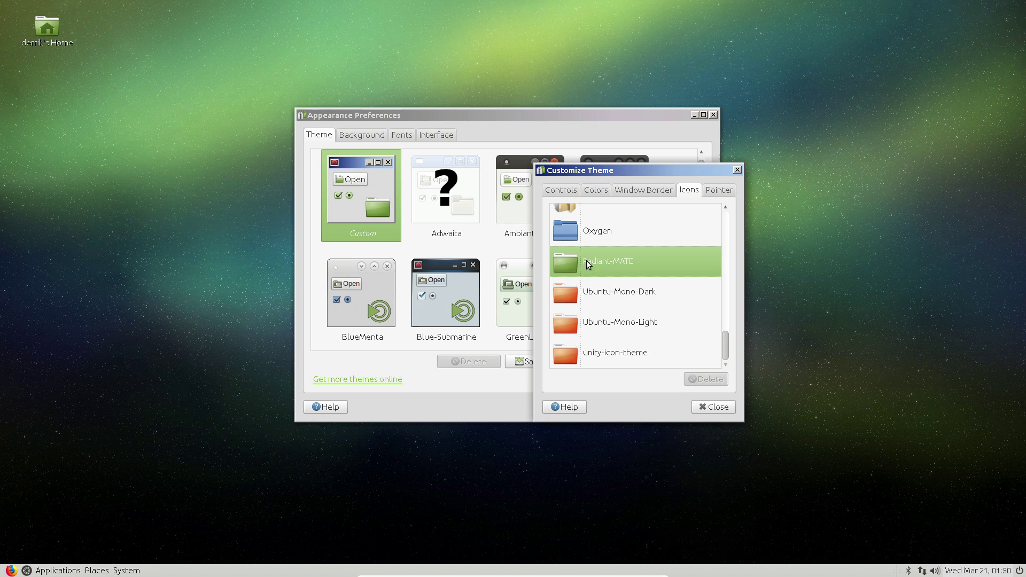
pyautogui.scroll(8, 641, 313)
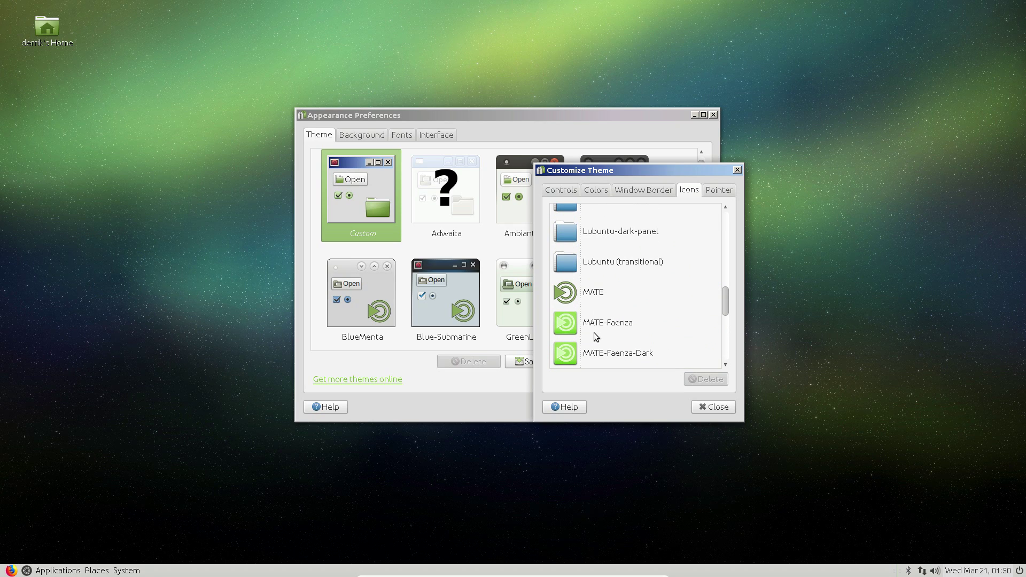
pyautogui.click(595, 323)
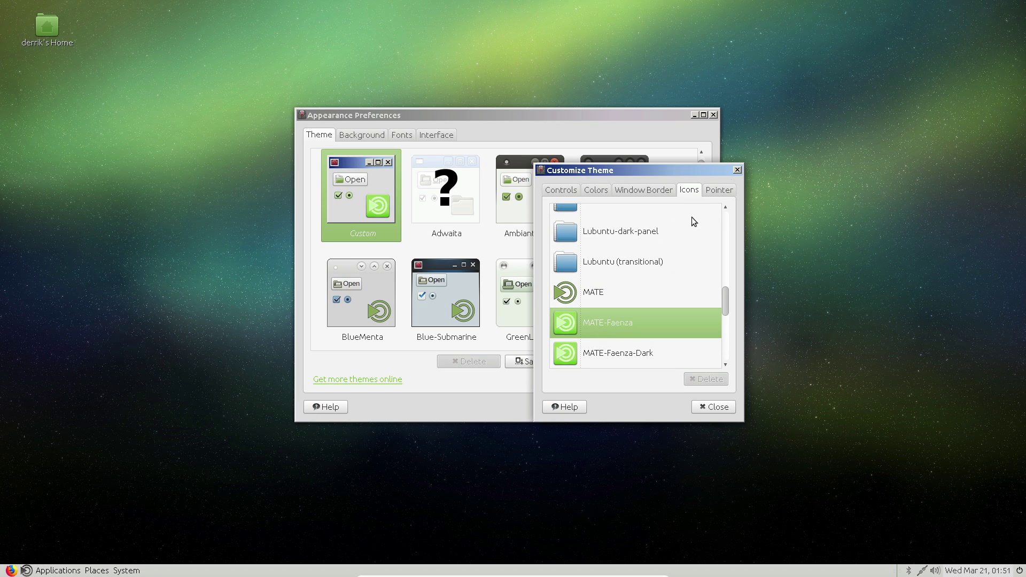
pyautogui.scroll(3, 690, 241)
pyautogui.click(719, 190)
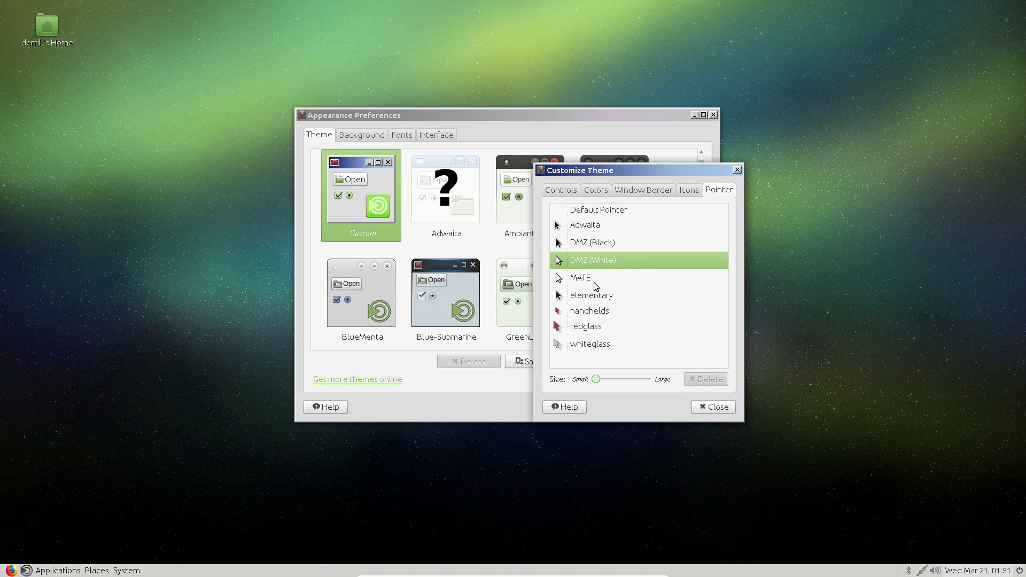
pyautogui.click(594, 311)
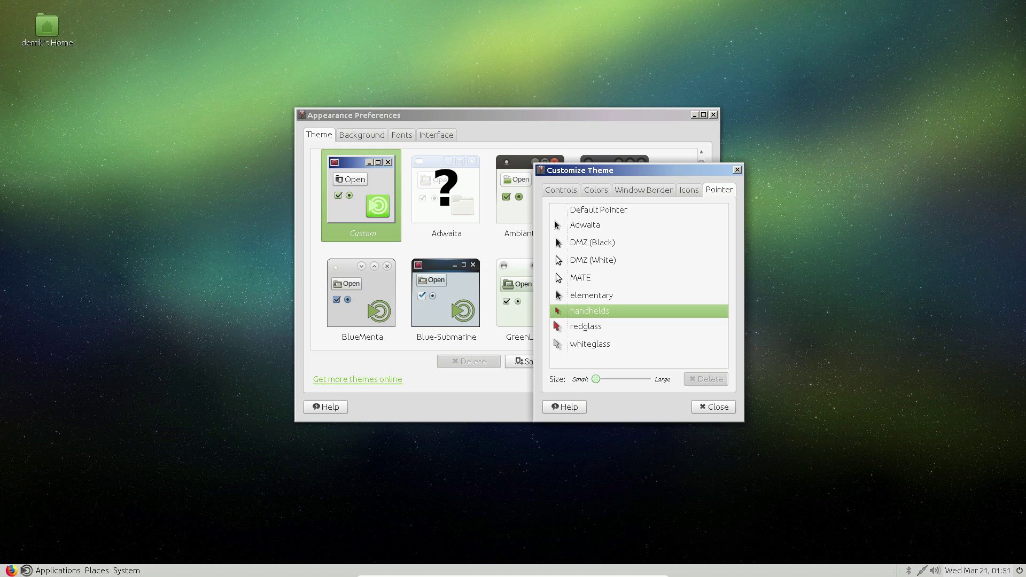
# Save the customized theme as 'custom theme' and scroll the theme grid to find it.
pyautogui.click(718, 408)
pyautogui.click(537, 361)
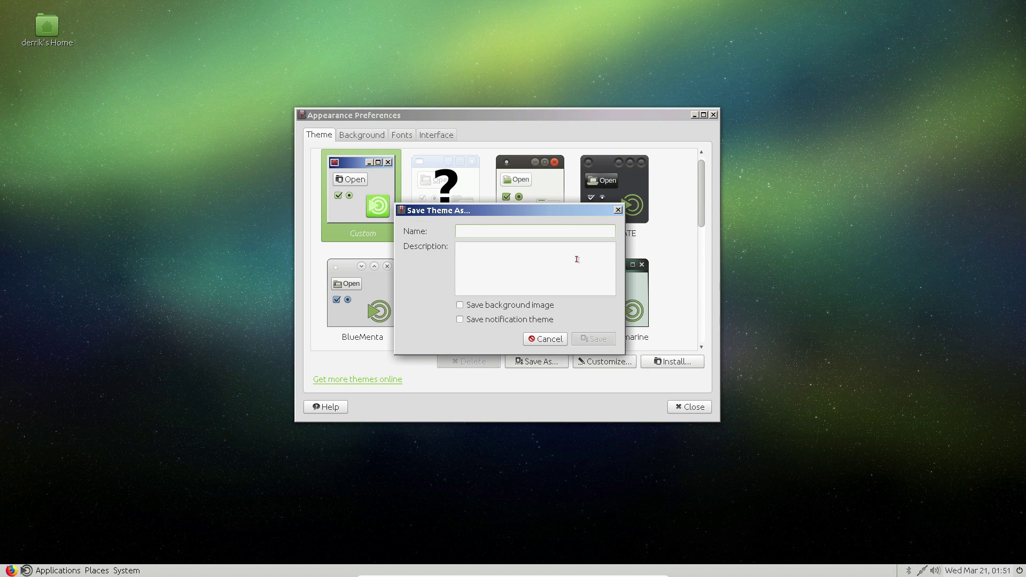
pyautogui.write('custom theme')
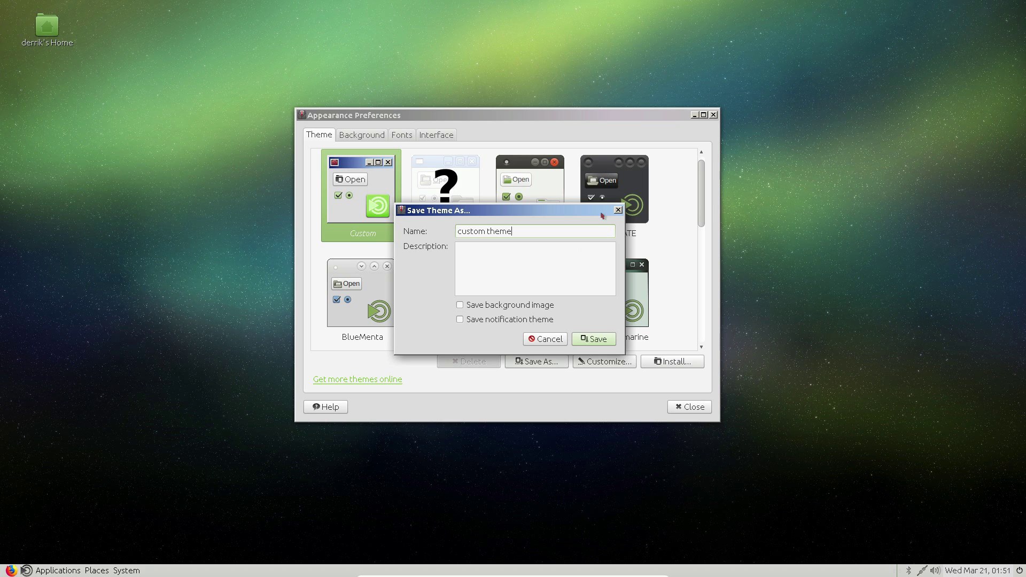
pyautogui.click(535, 272)
pyautogui.click(586, 342)
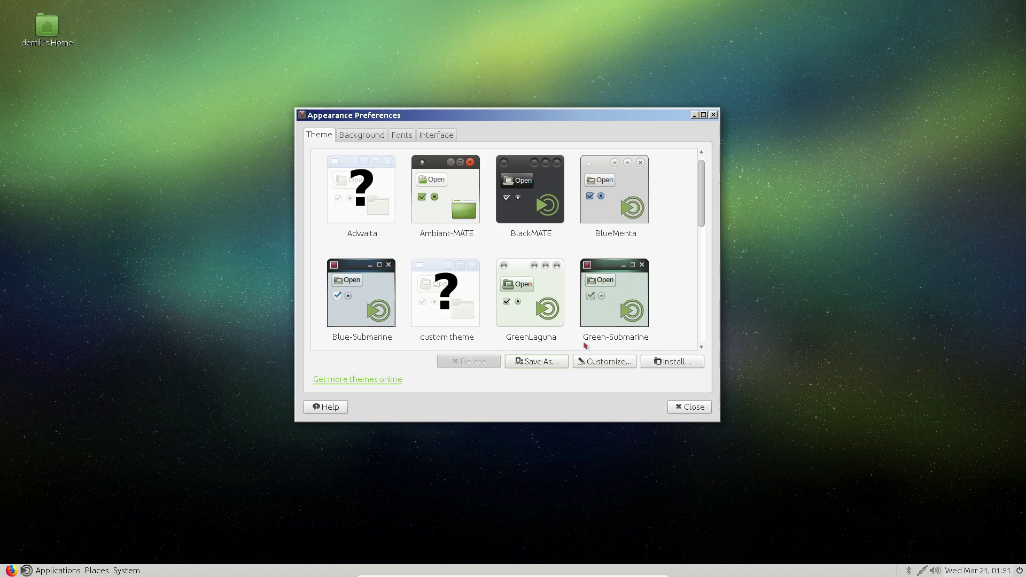
pyautogui.scroll(-10, 429, 314)
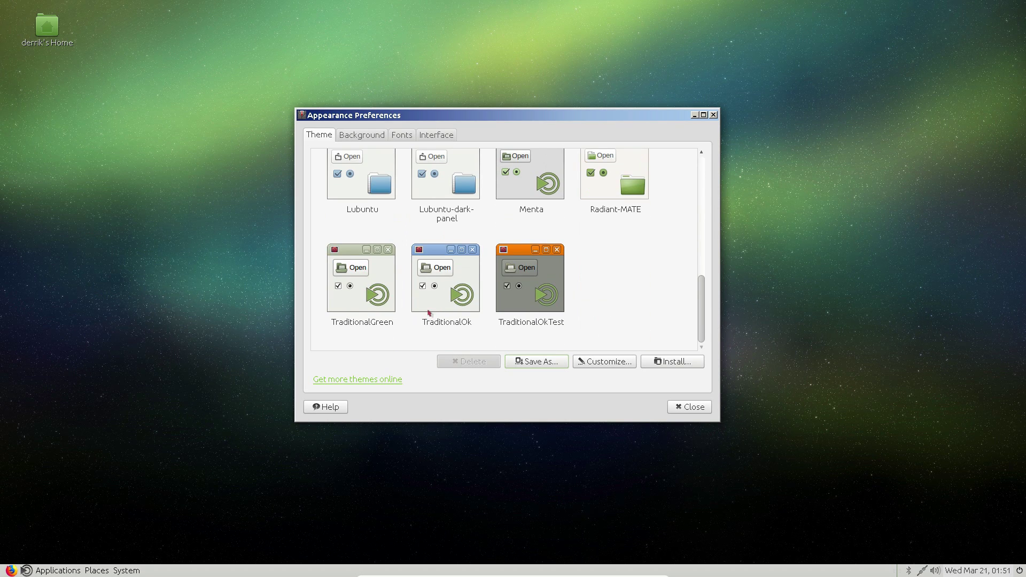
pyautogui.scroll(8, 565, 294)
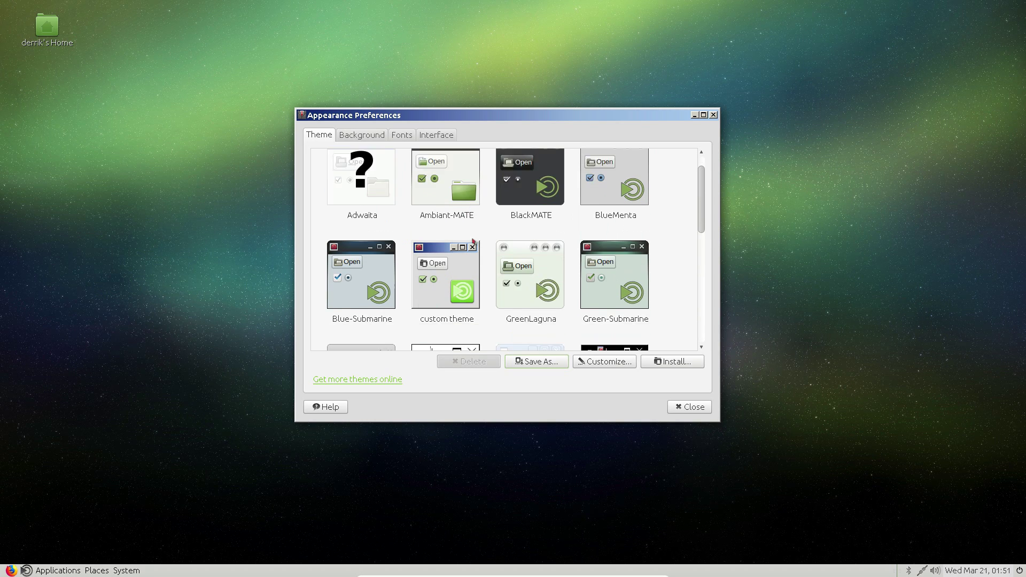
pyautogui.scroll(-3, 473, 242)
pyautogui.scroll(-2, 390, 287)
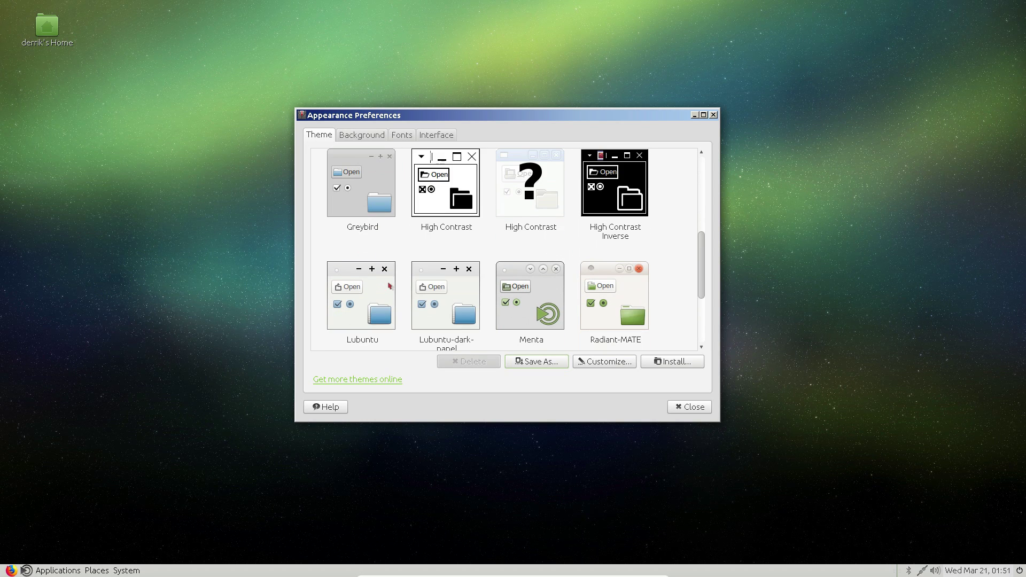
# Close the Appearance Preferences window to return to the bare desktop.
pyautogui.click(689, 407)
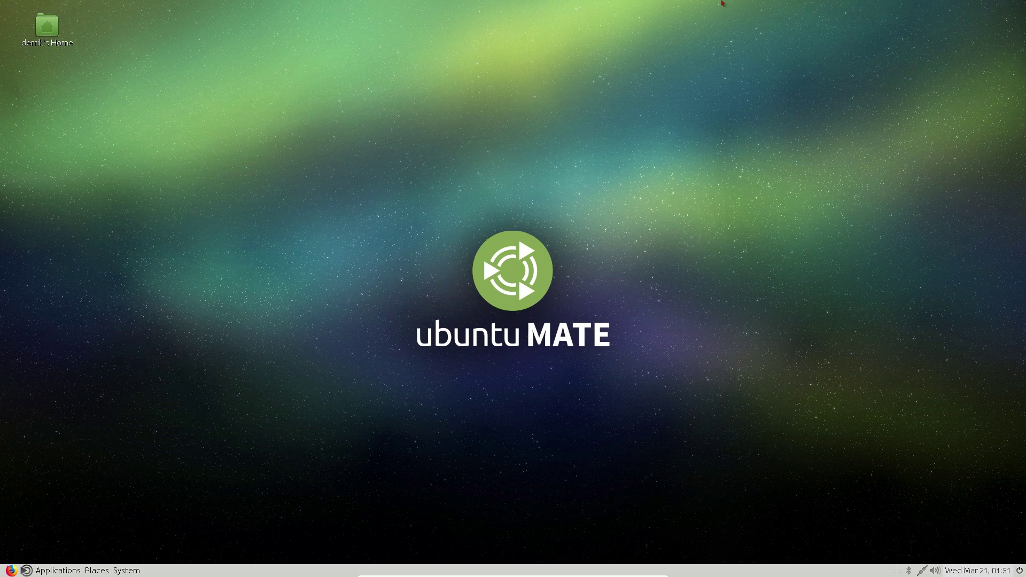